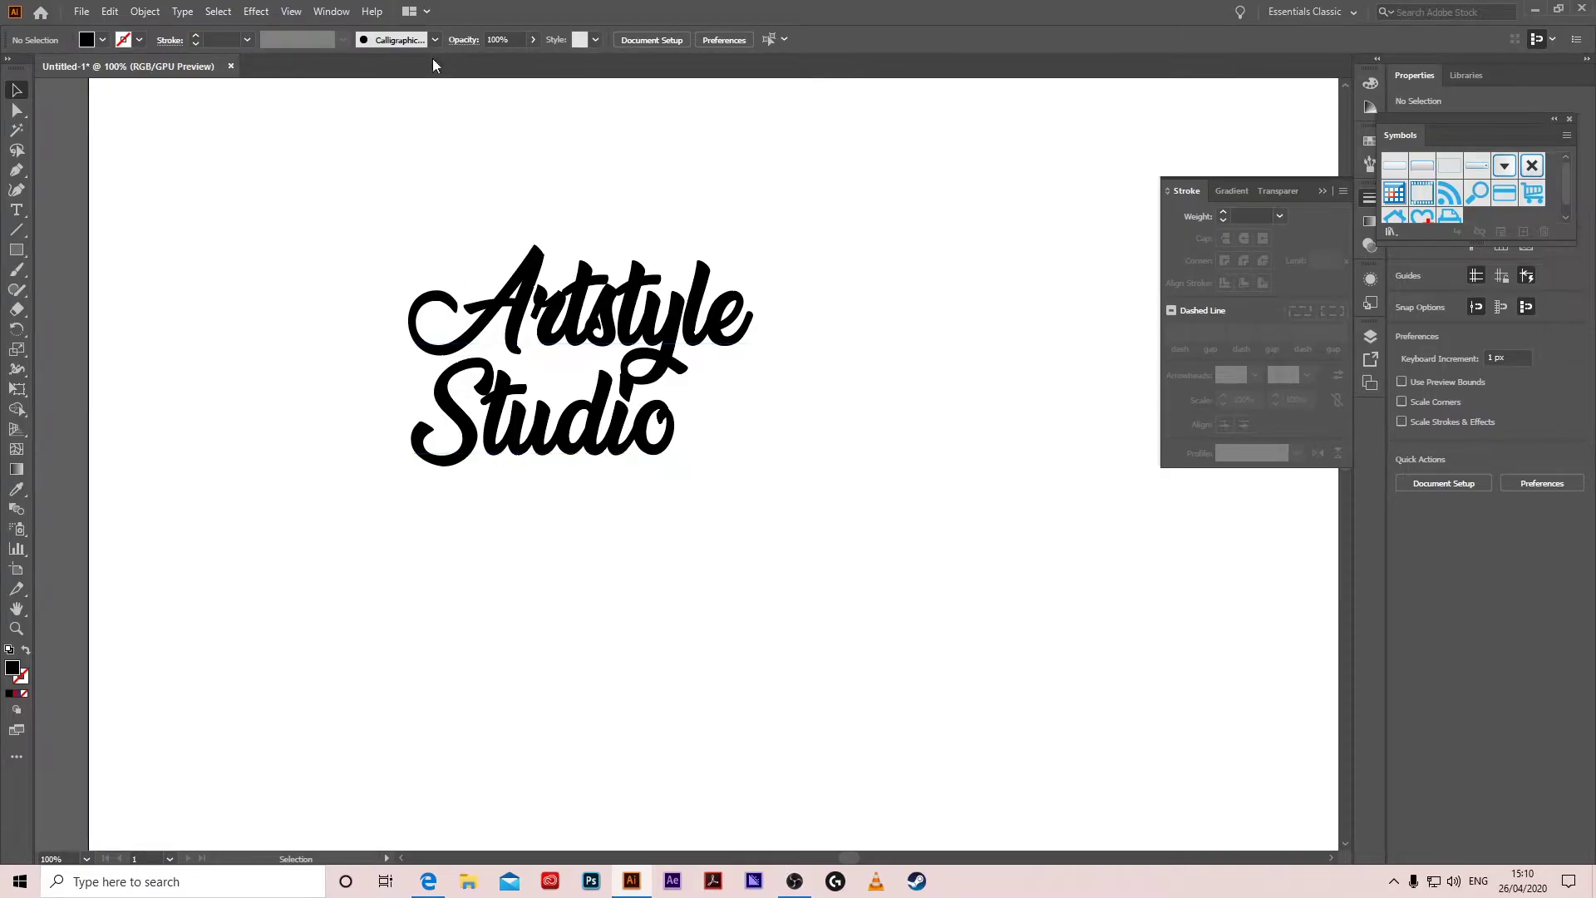
Convert the Artstyle Studio text to outlines and ungroup the words.
click(498, 381)
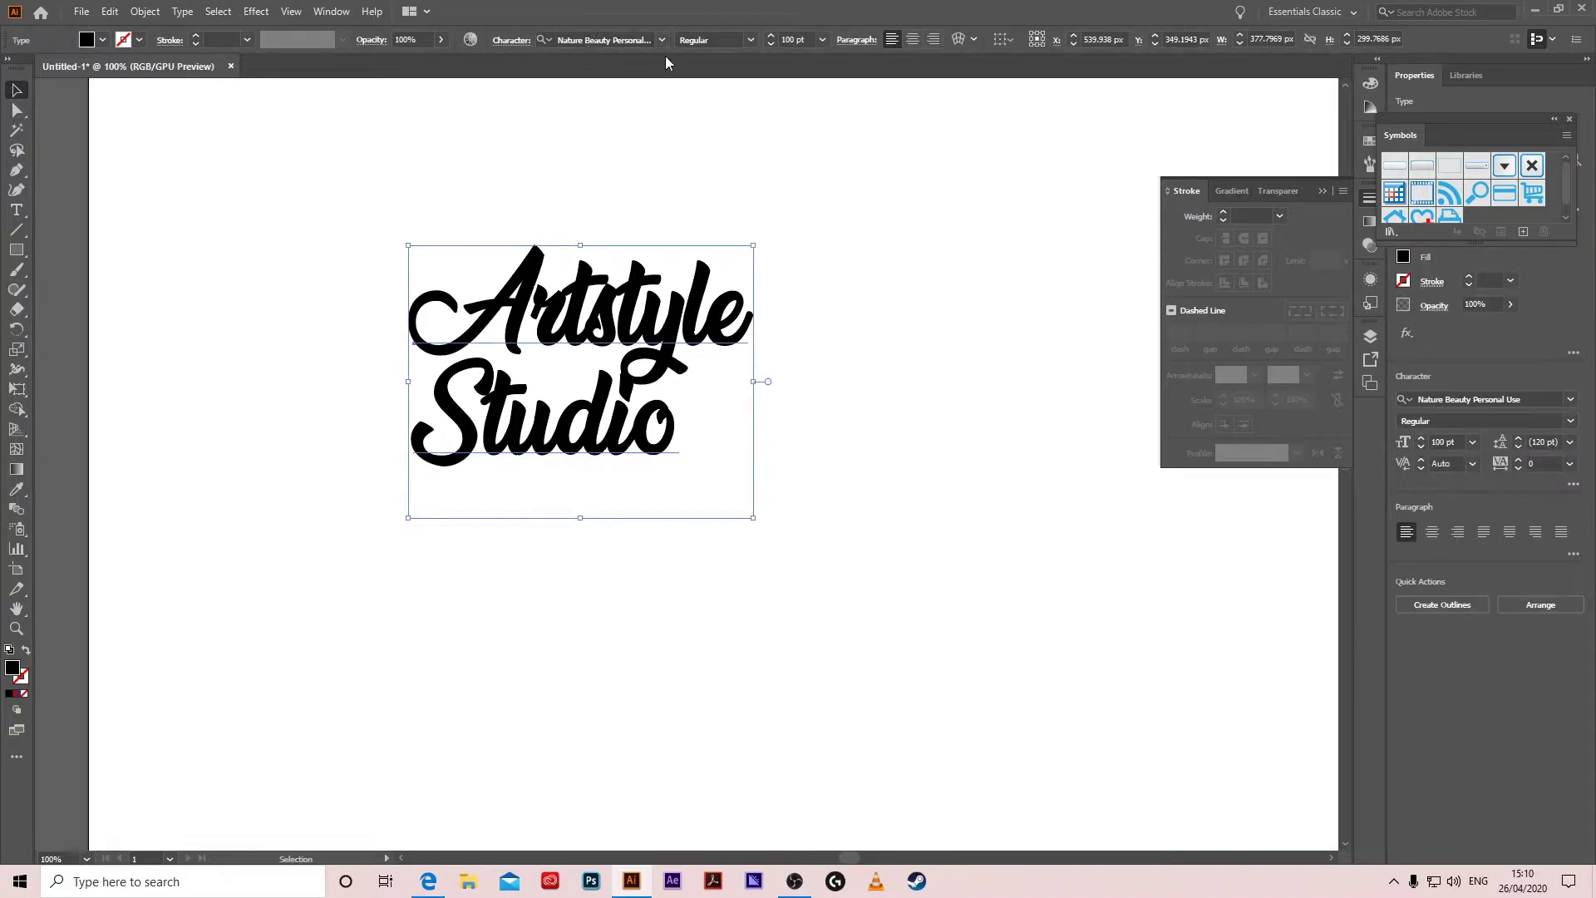
right_click(599, 331)
click(649, 425)
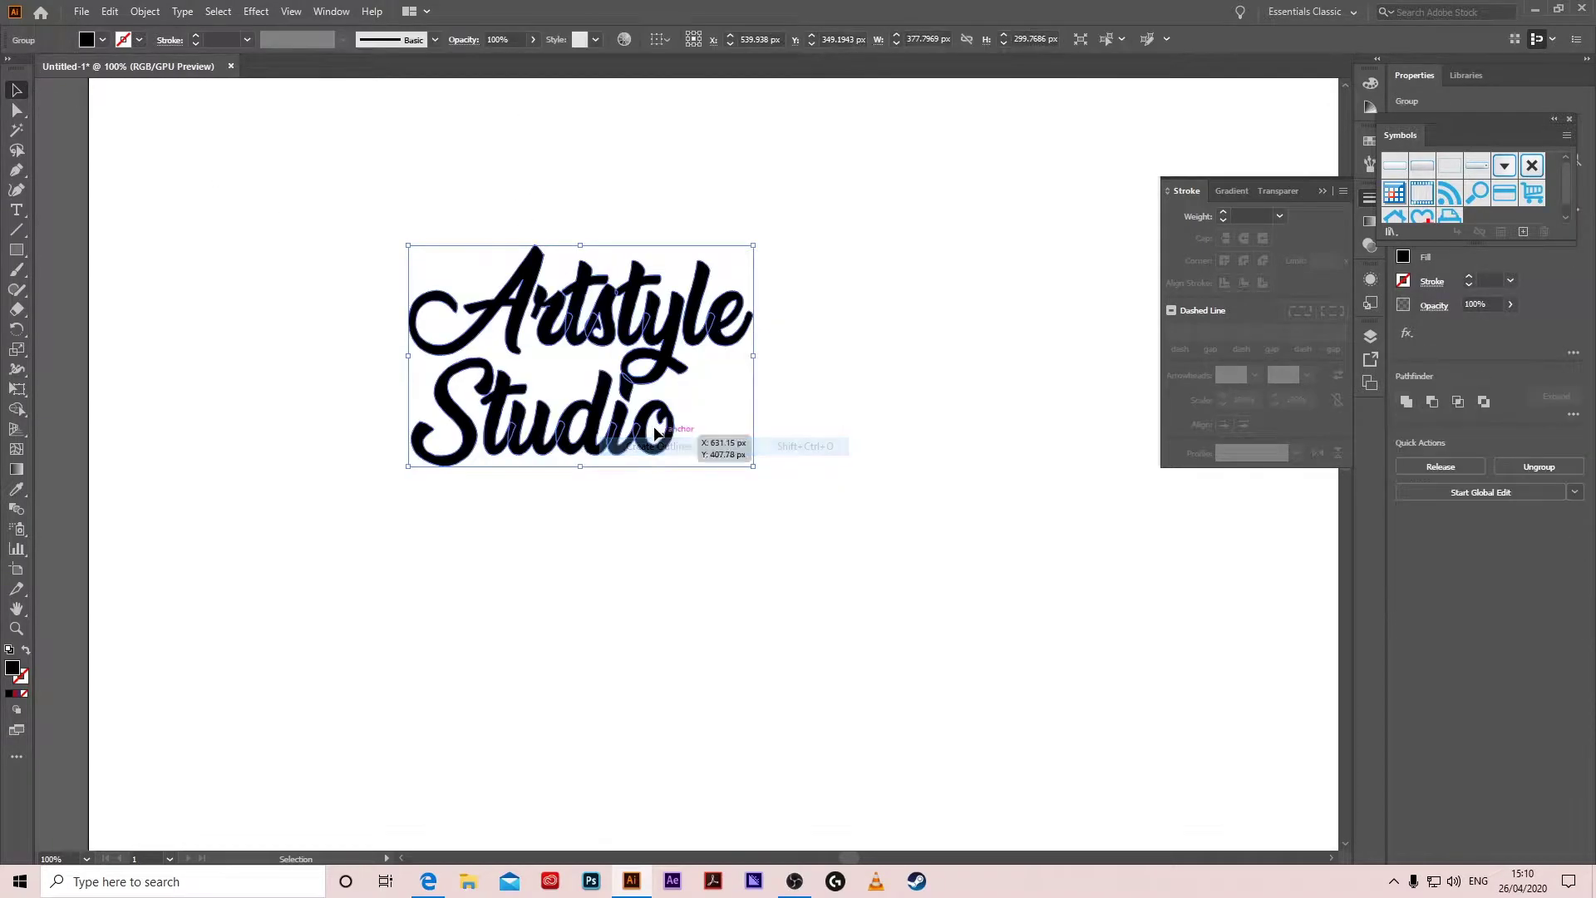
right_click(568, 321)
click(614, 451)
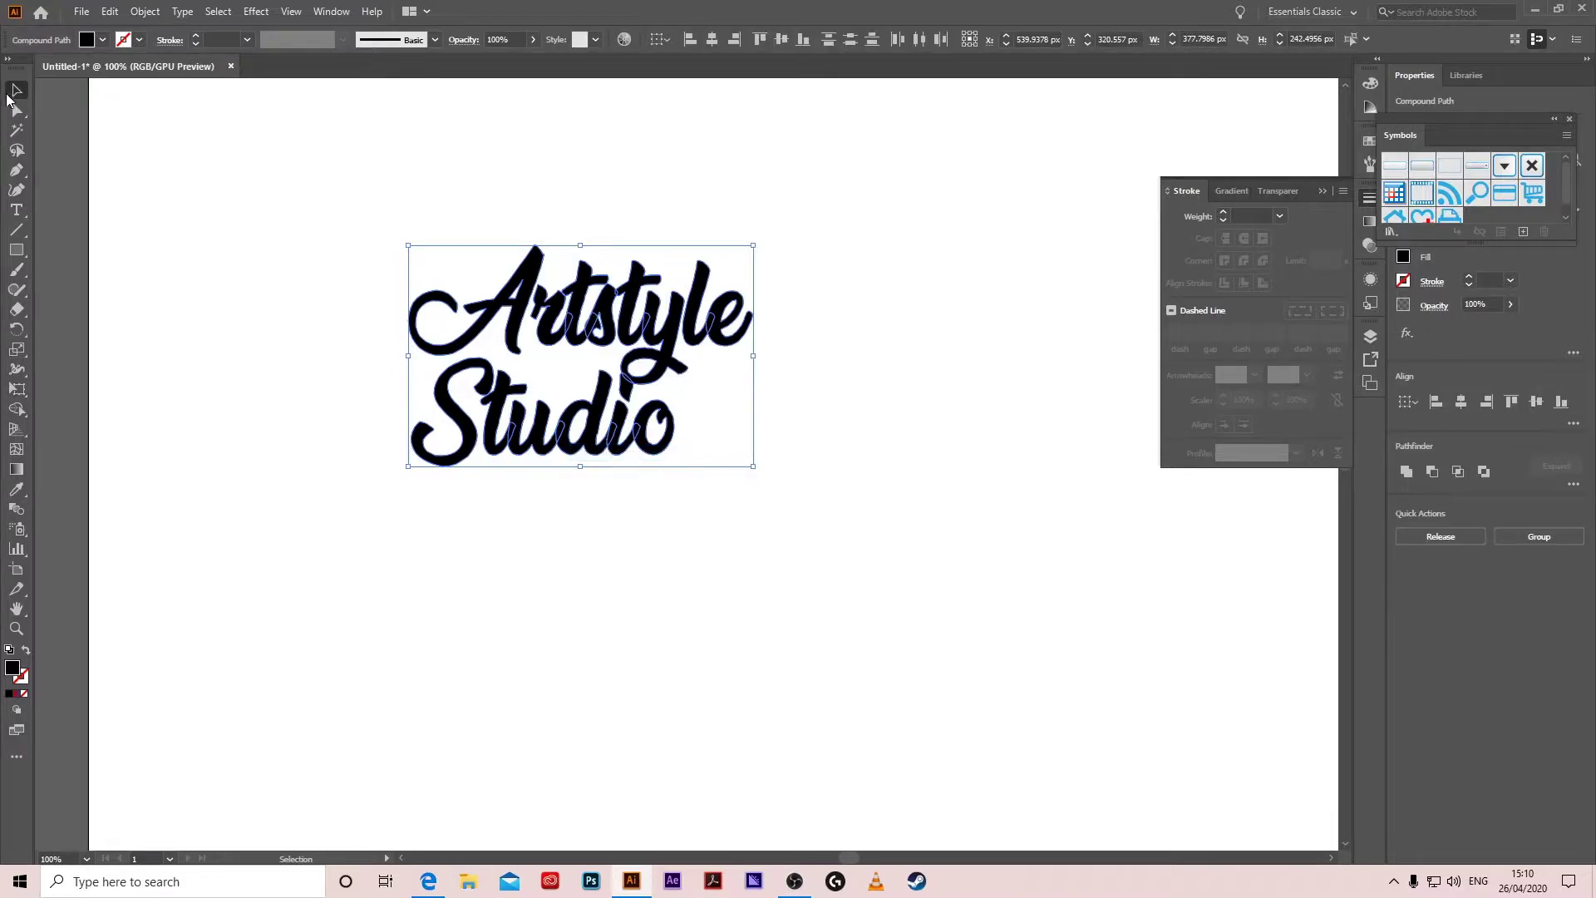
Shift the word Studio about 100 px to the right.
click(17, 90)
drag(386, 412, 678, 517)
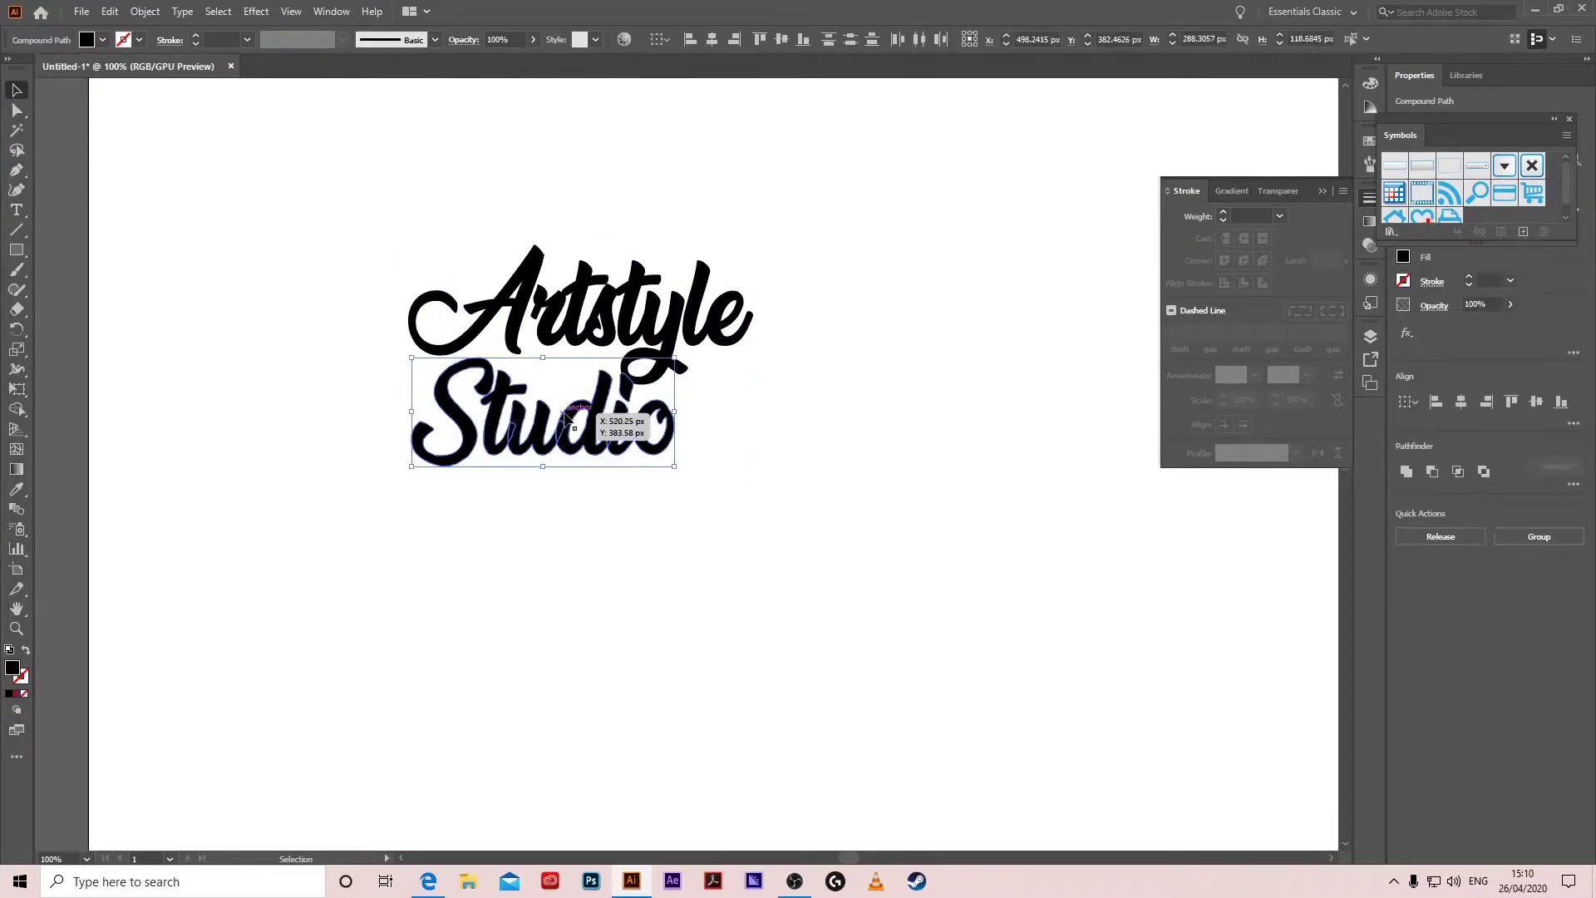
drag(552, 442, 676, 436)
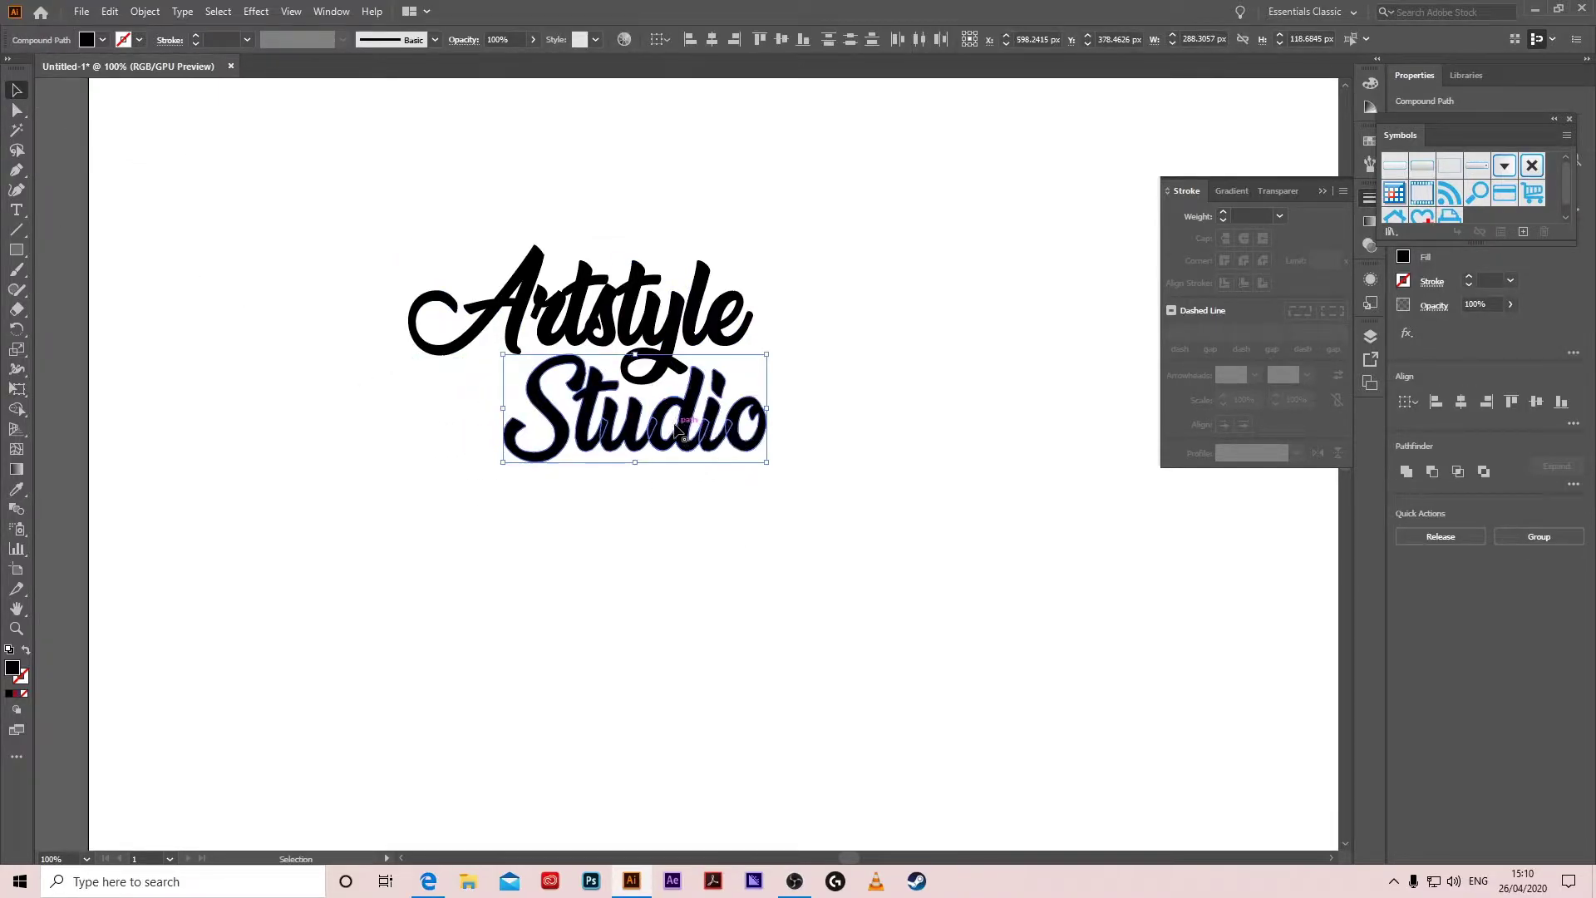
Group both words and fill them with the red-blue gradient swatch.
click(873, 418)
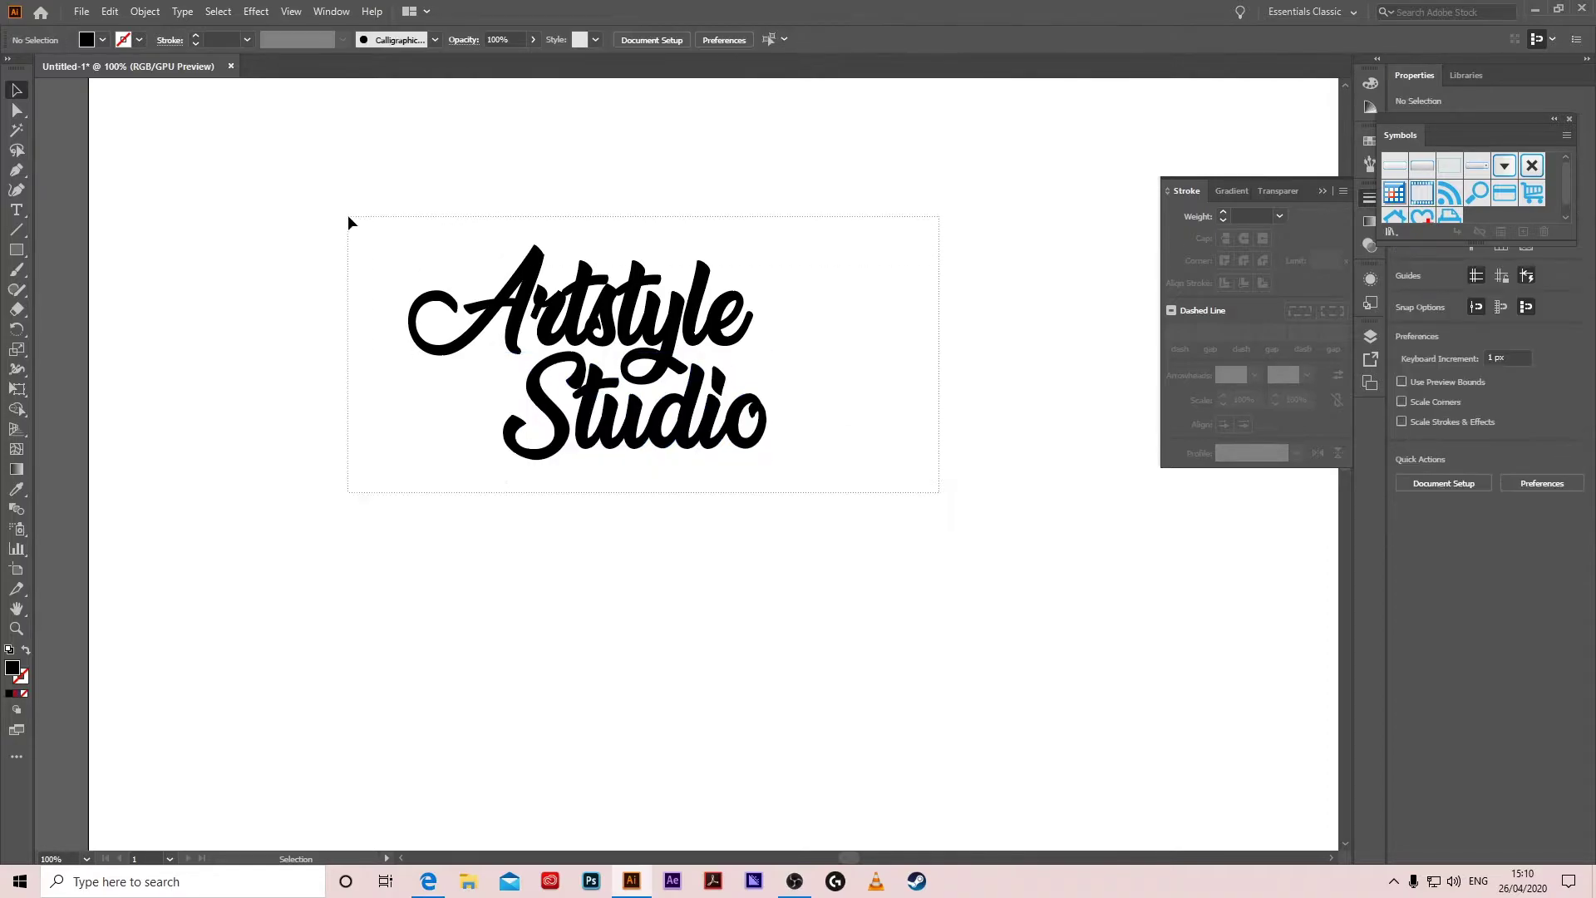
drag(348, 214, 940, 494)
key(ctrl+g)
key(v)
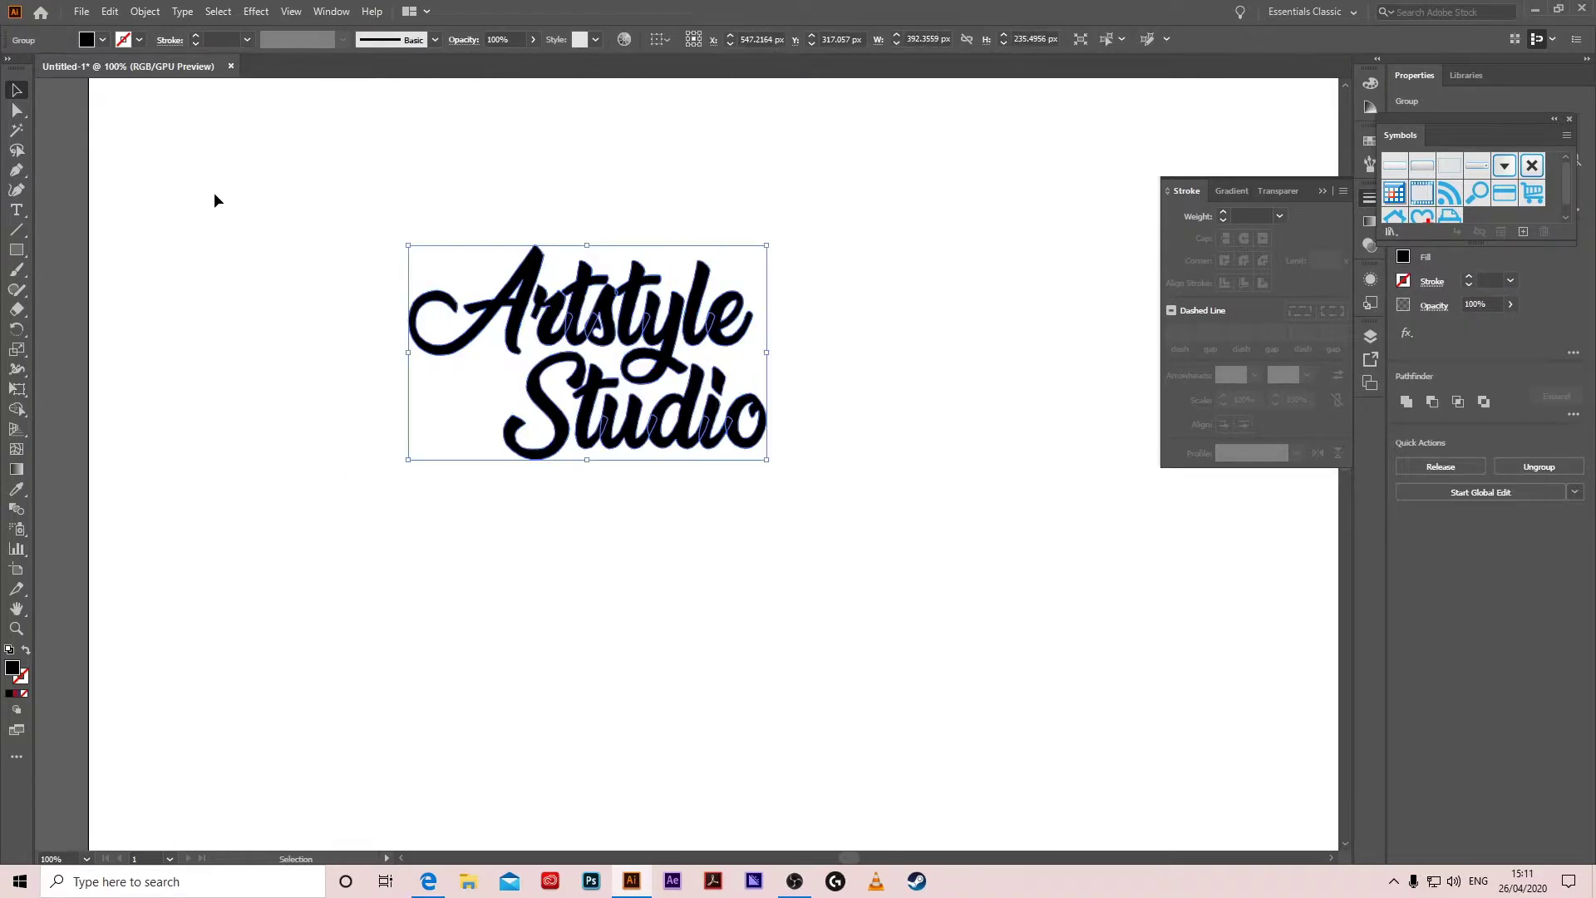
click(104, 40)
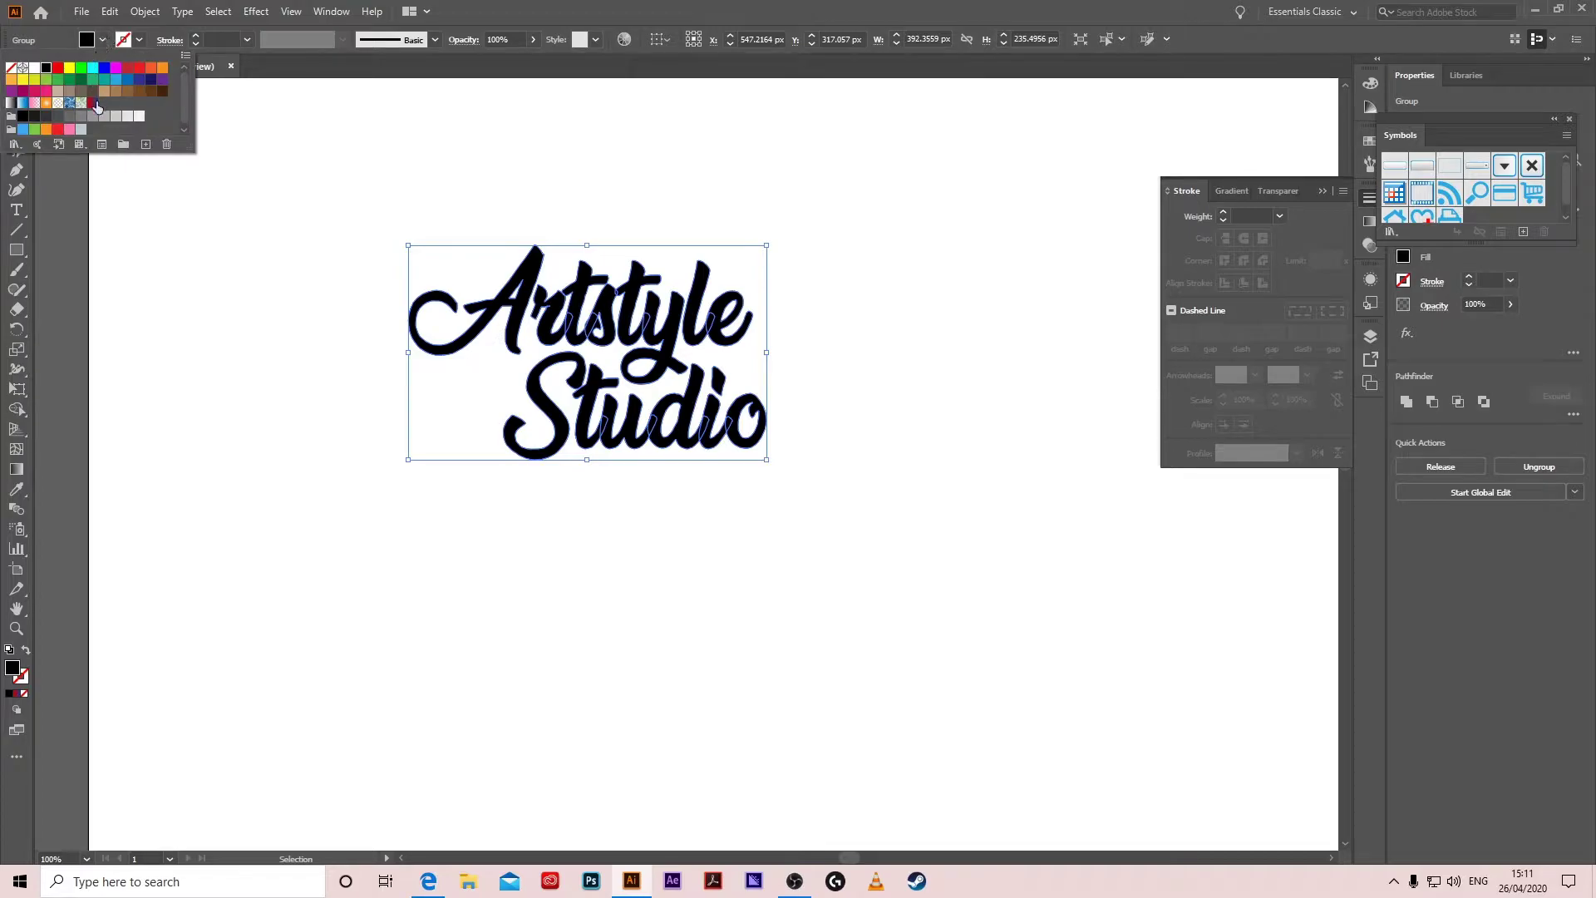
click(95, 105)
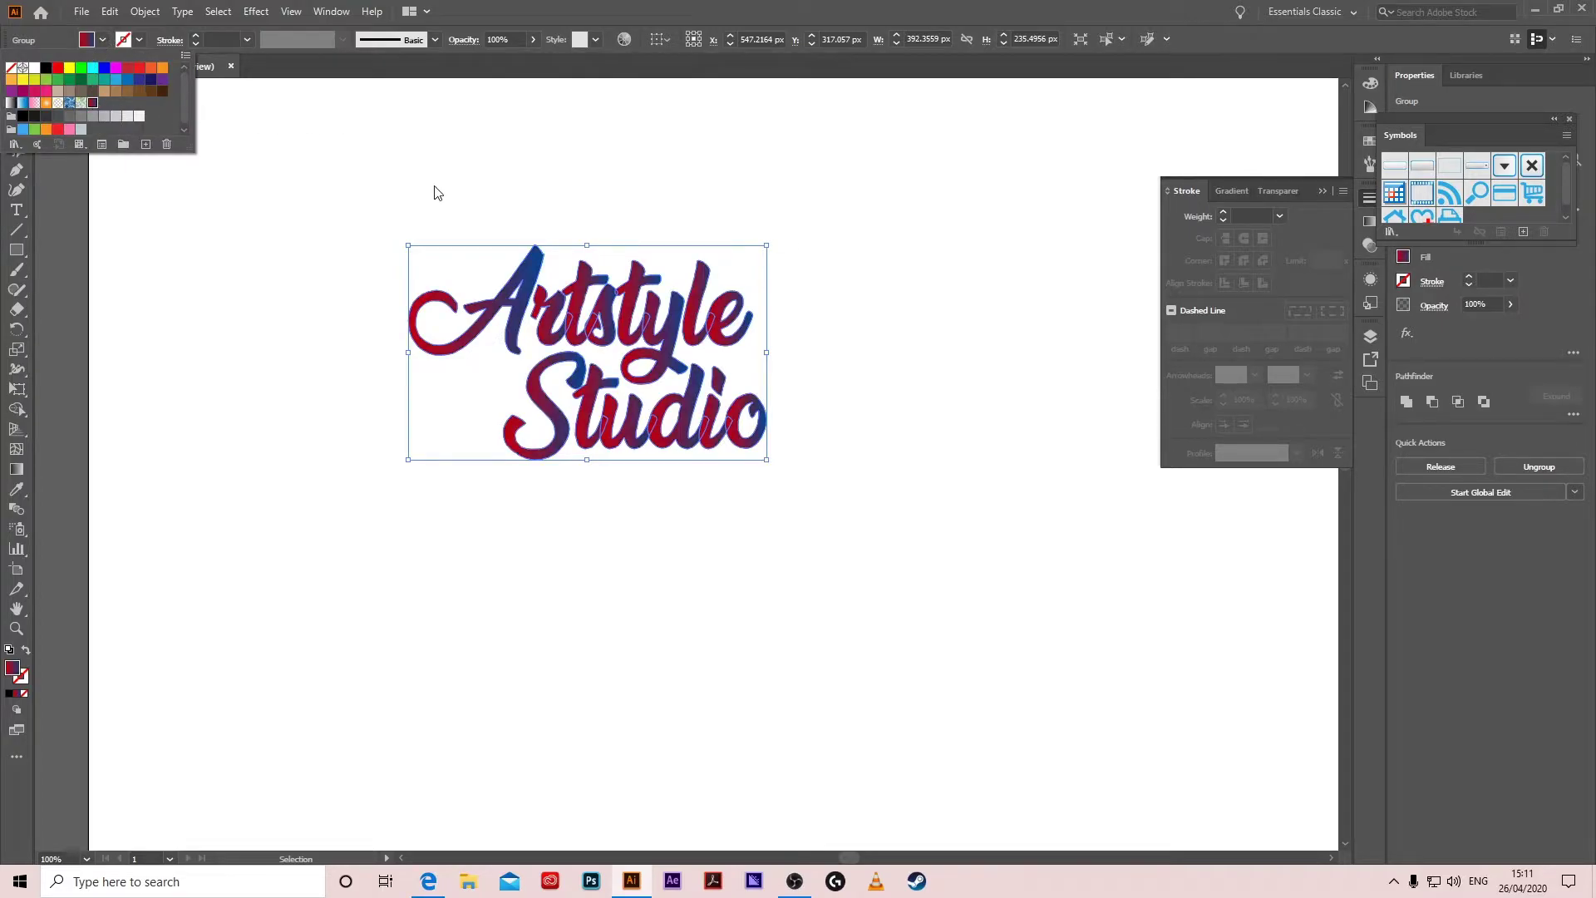
click(417, 197)
Ungroup the words and run Artstyle's gradient vertically, top to bottom.
click(187, 150)
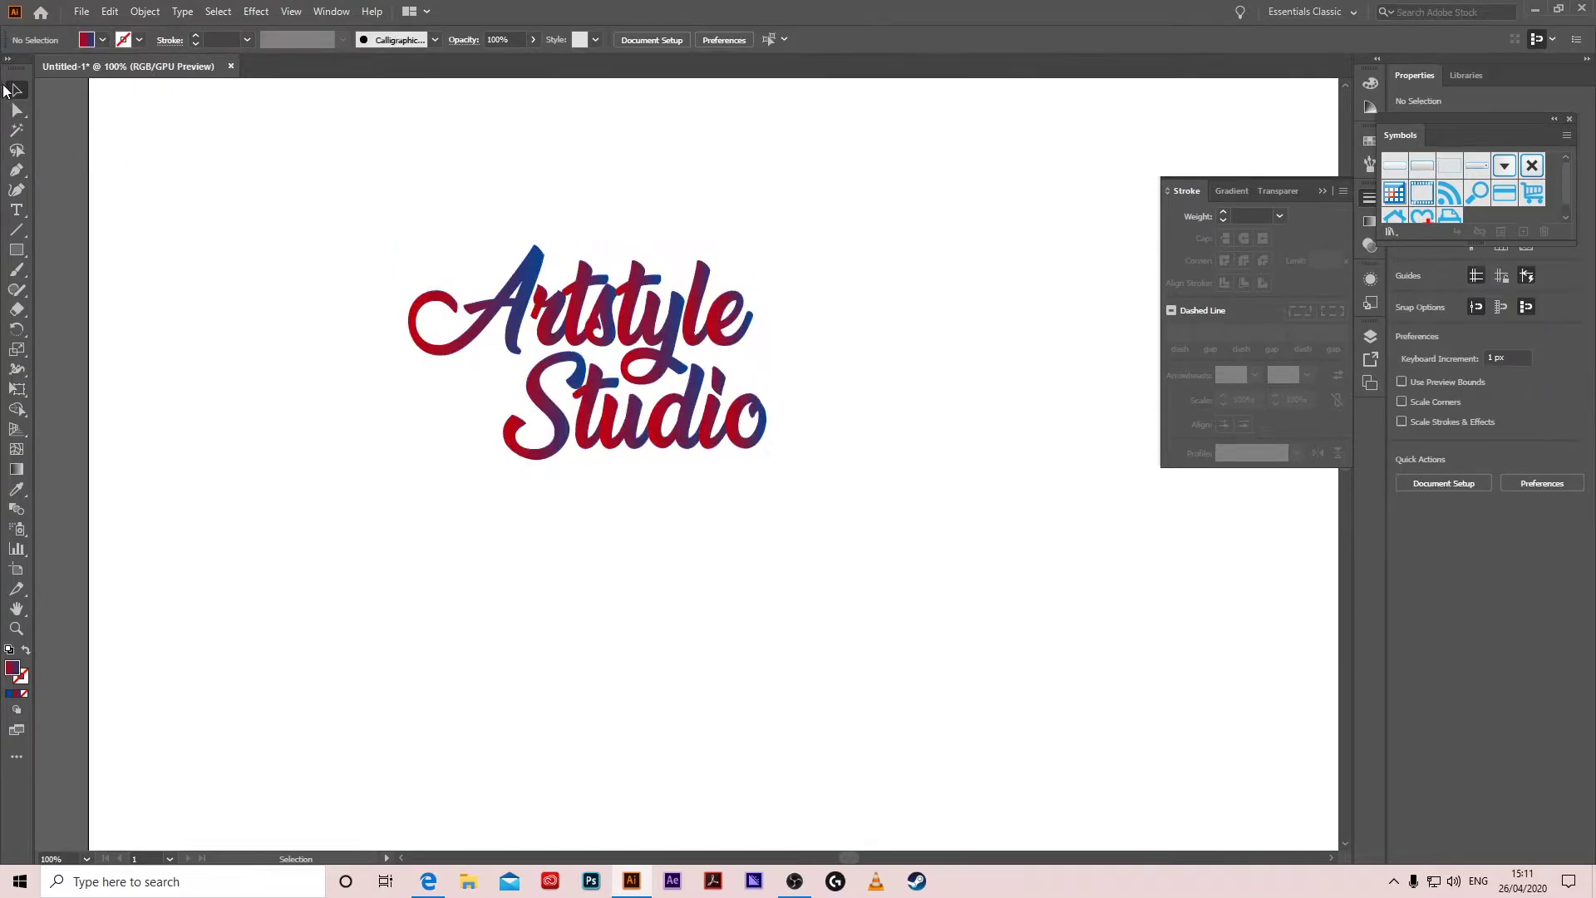
click(508, 296)
key(a)
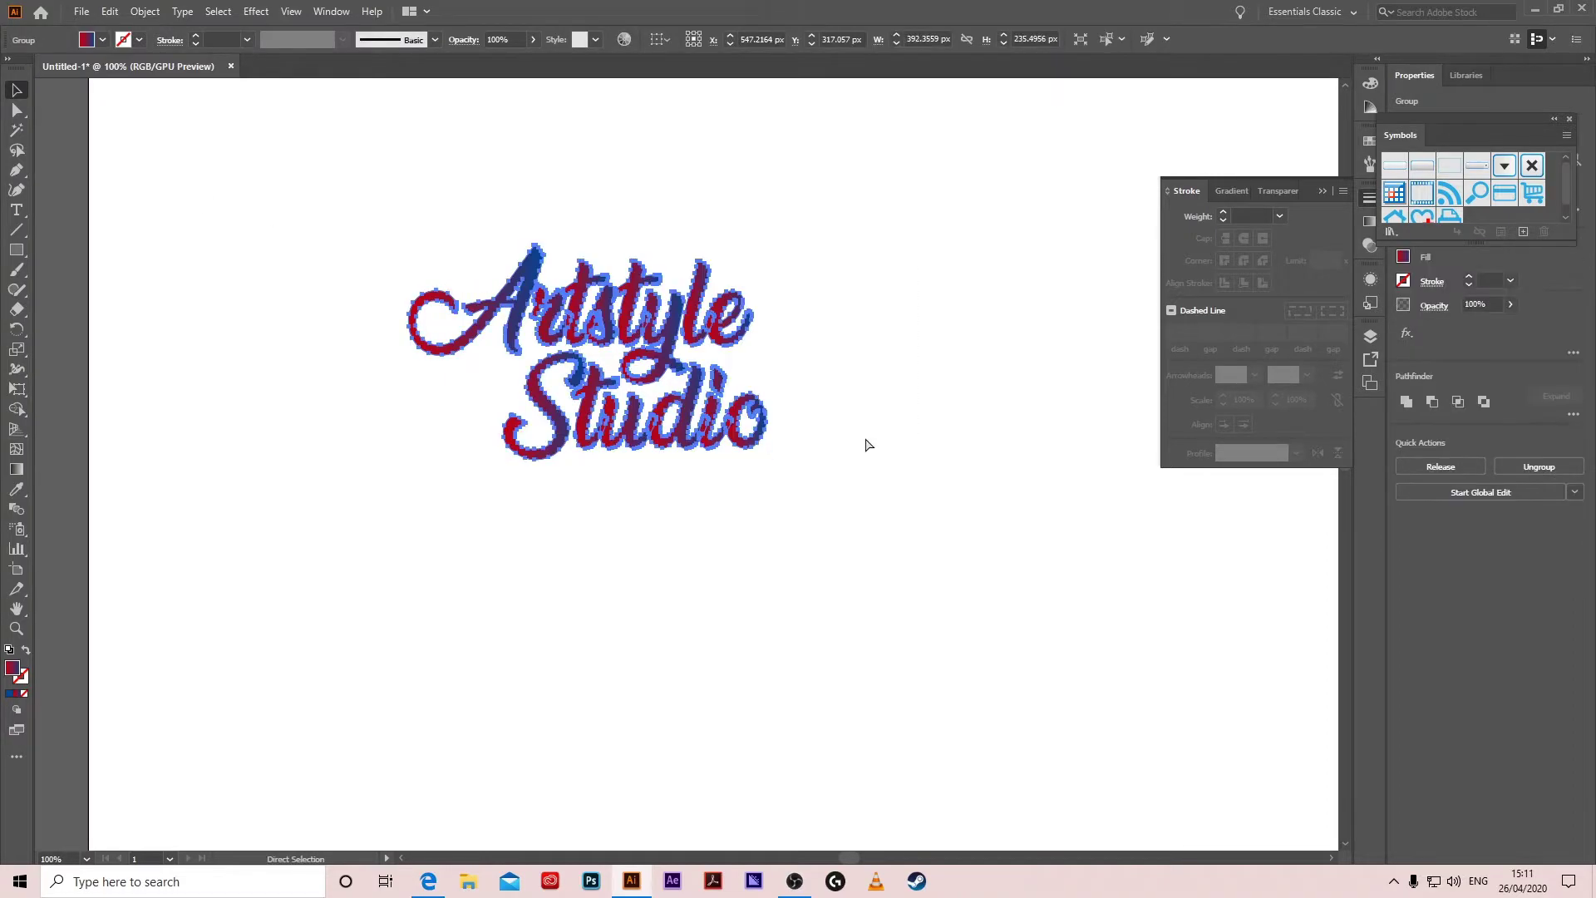
key(v)
key(ctrl+shift+g)
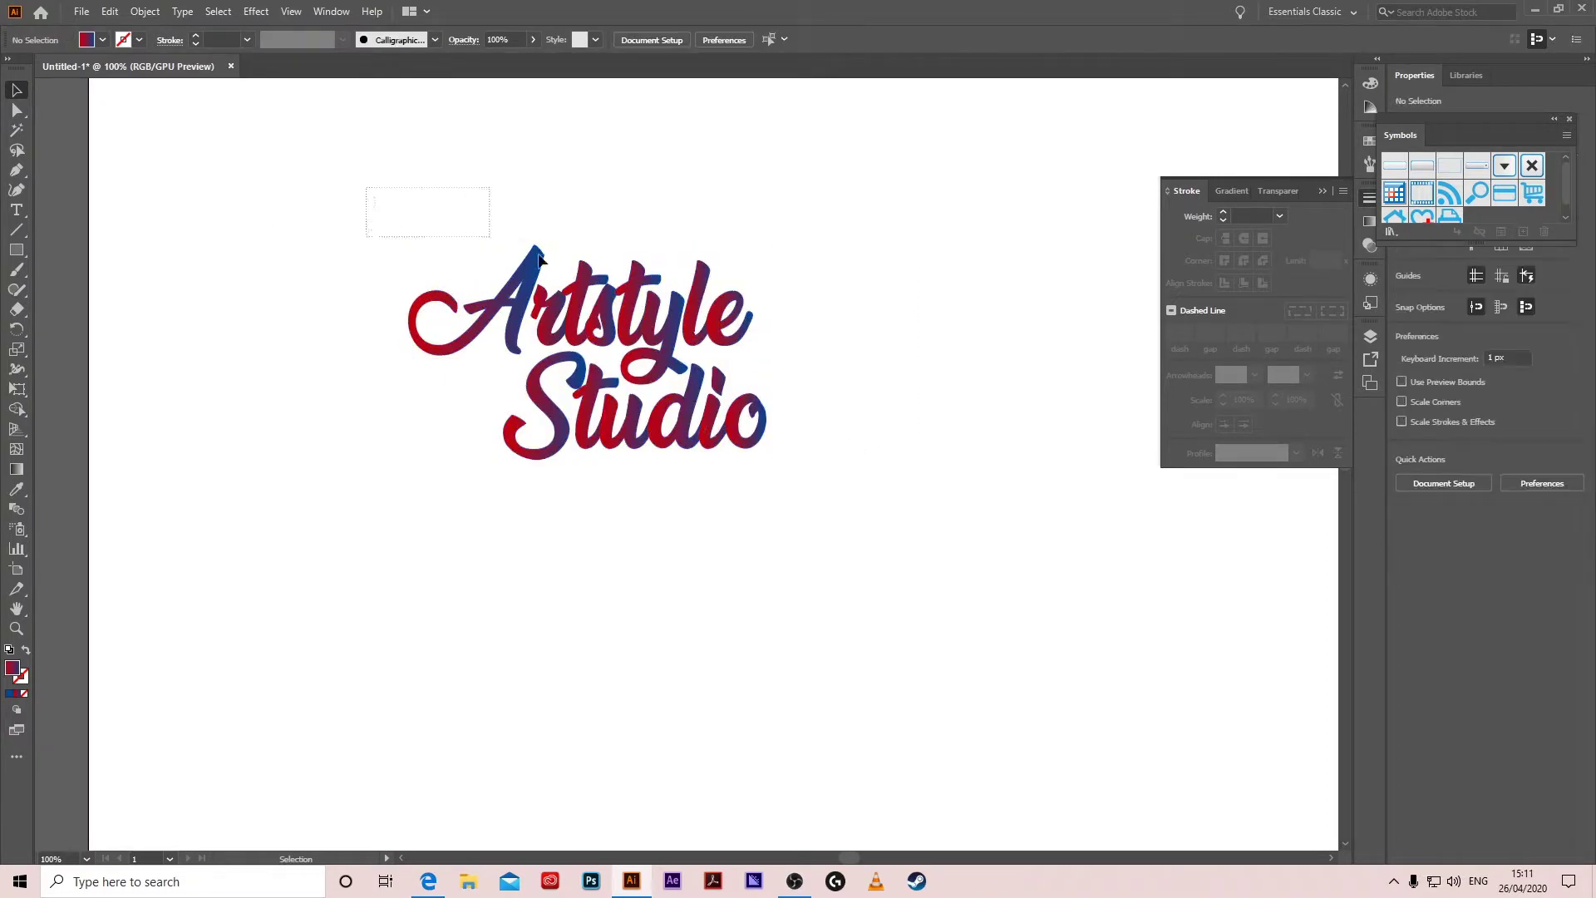
drag(365, 187, 791, 336)
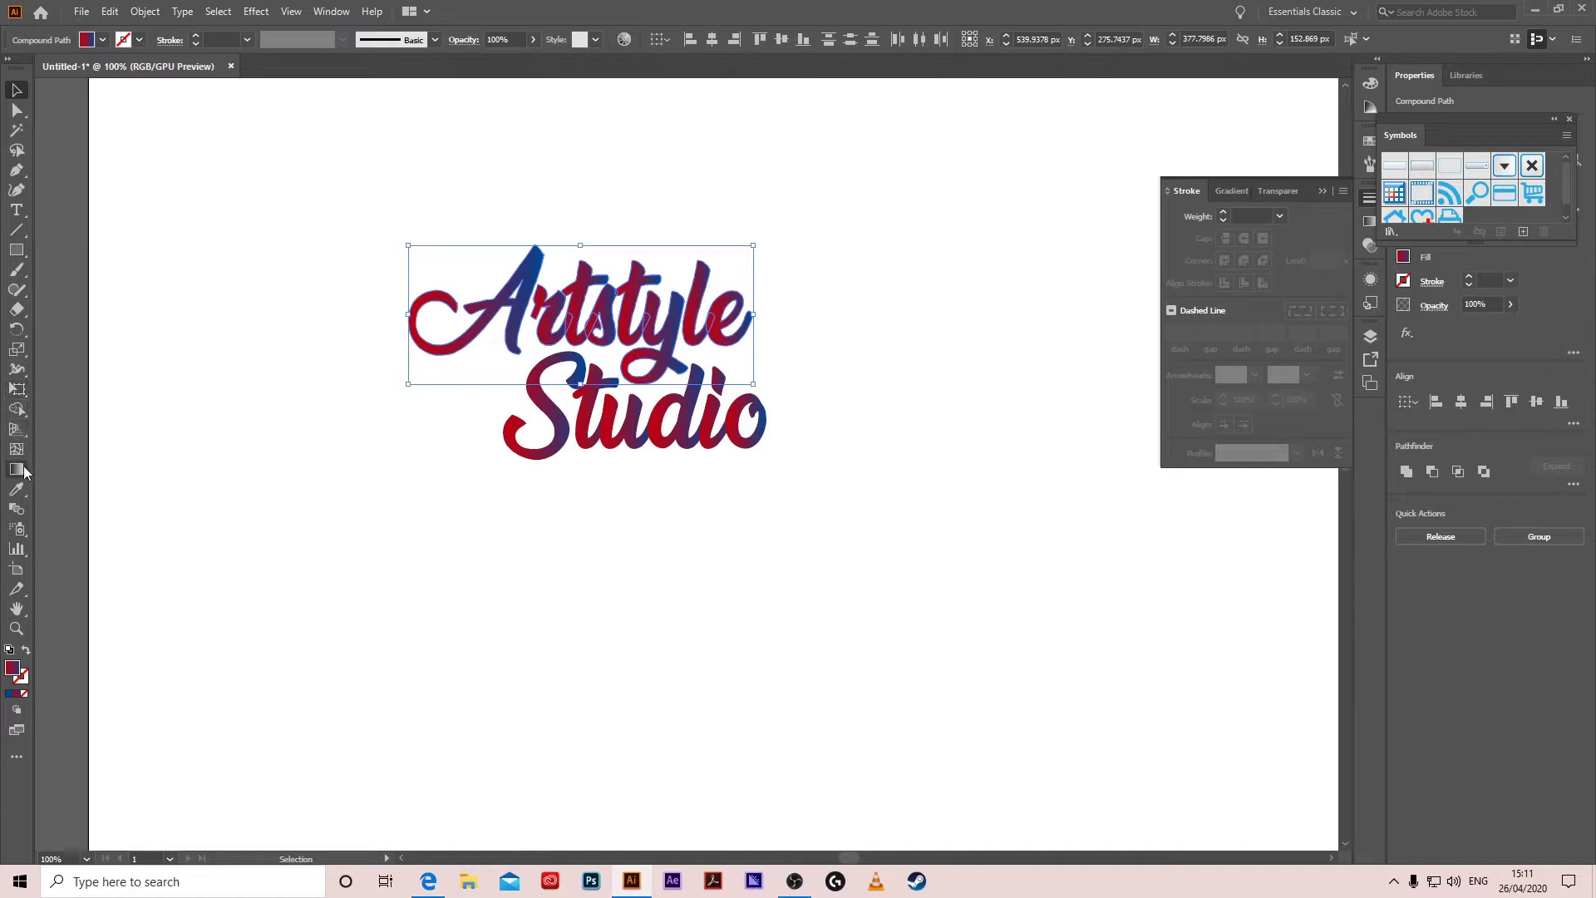
key(g)
drag(613, 266, 611, 368)
Run Studio's red-to-blue gradient vertically, then select both words.
click(17, 91)
click(356, 337)
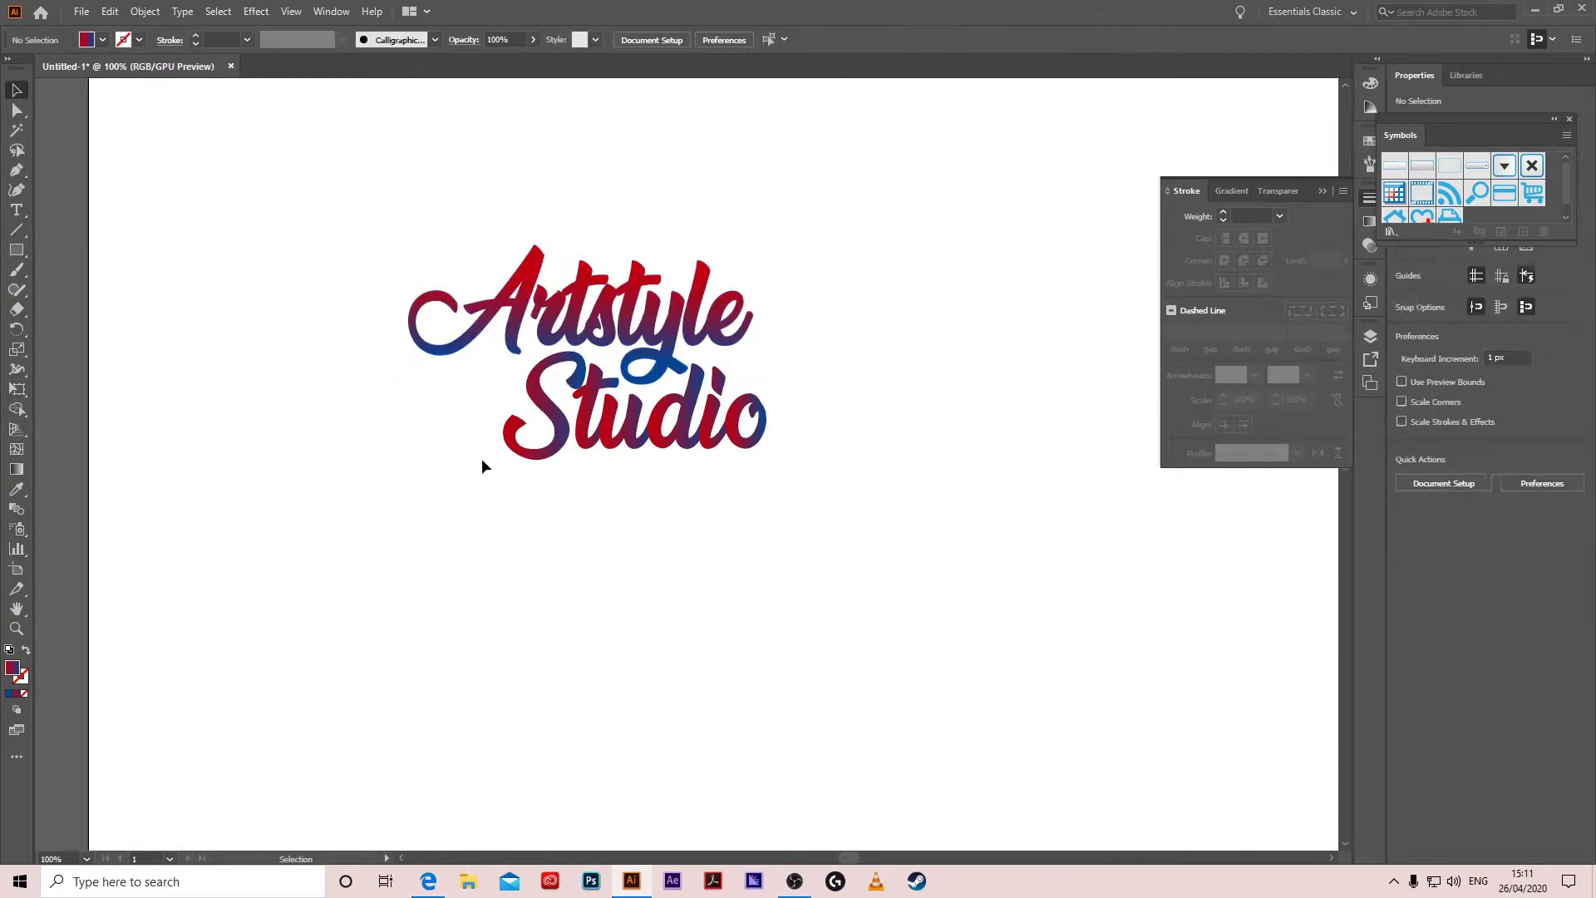
click(748, 411)
key(g)
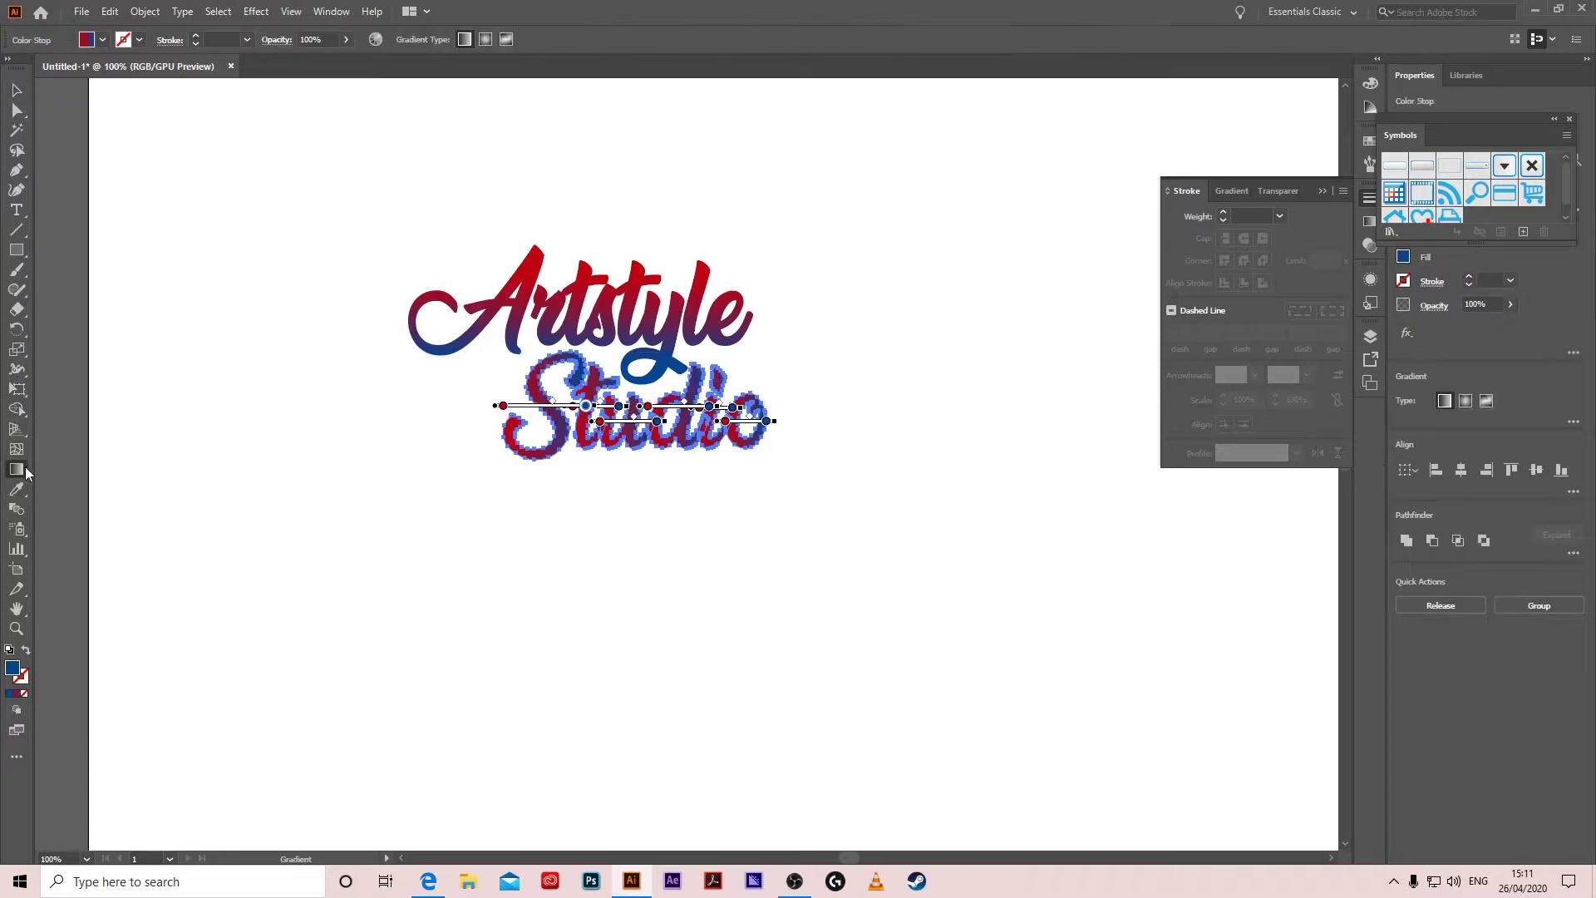
drag(598, 356, 594, 453)
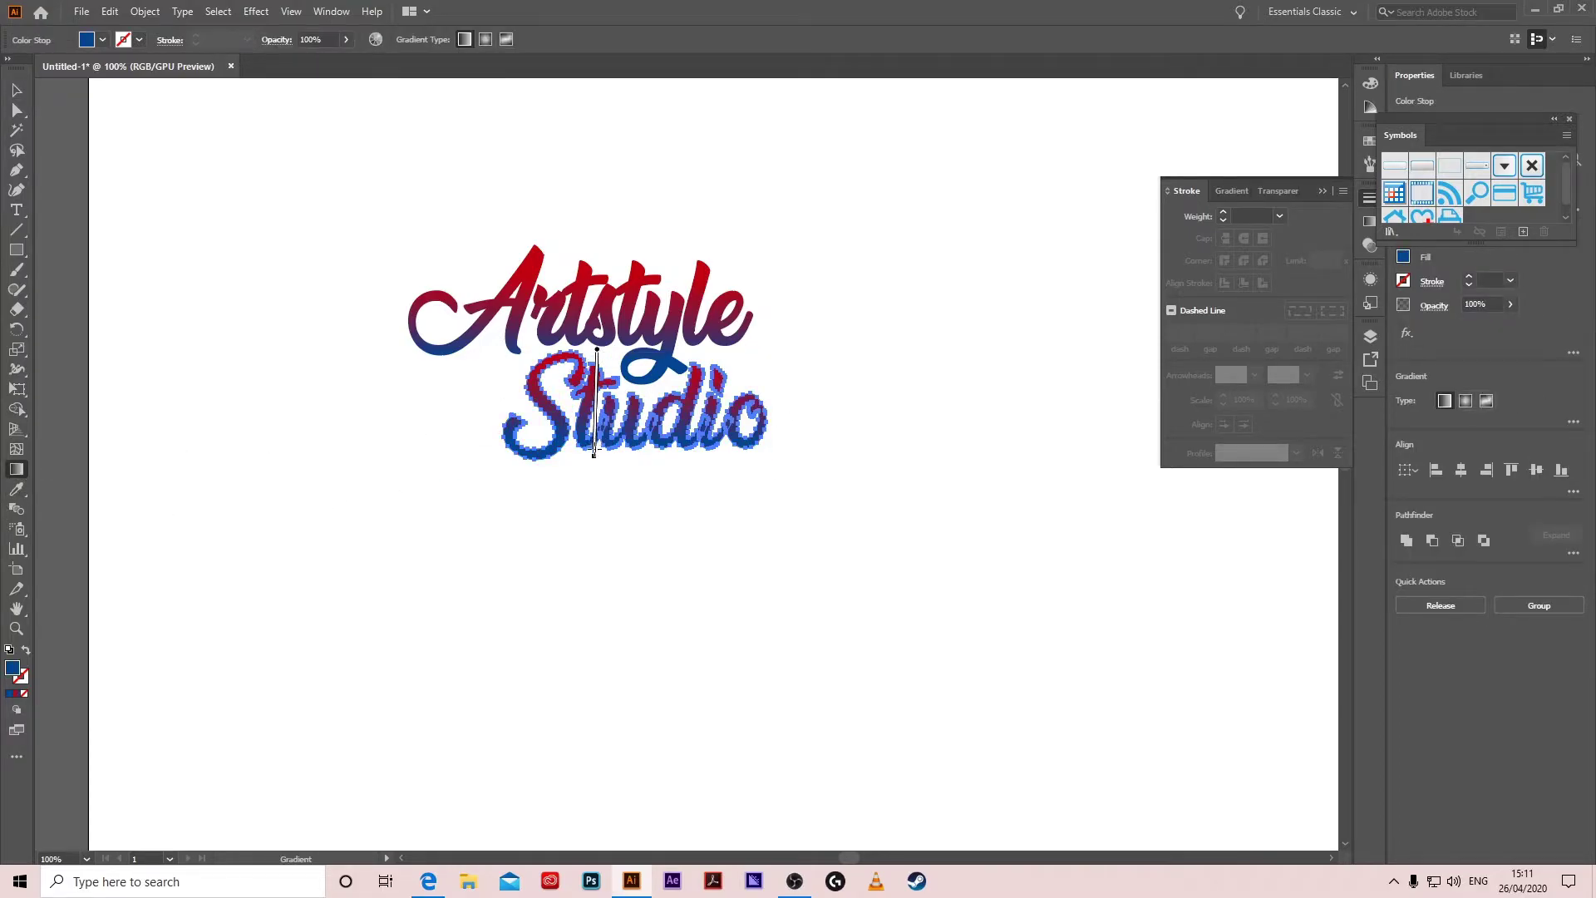
click(18, 90)
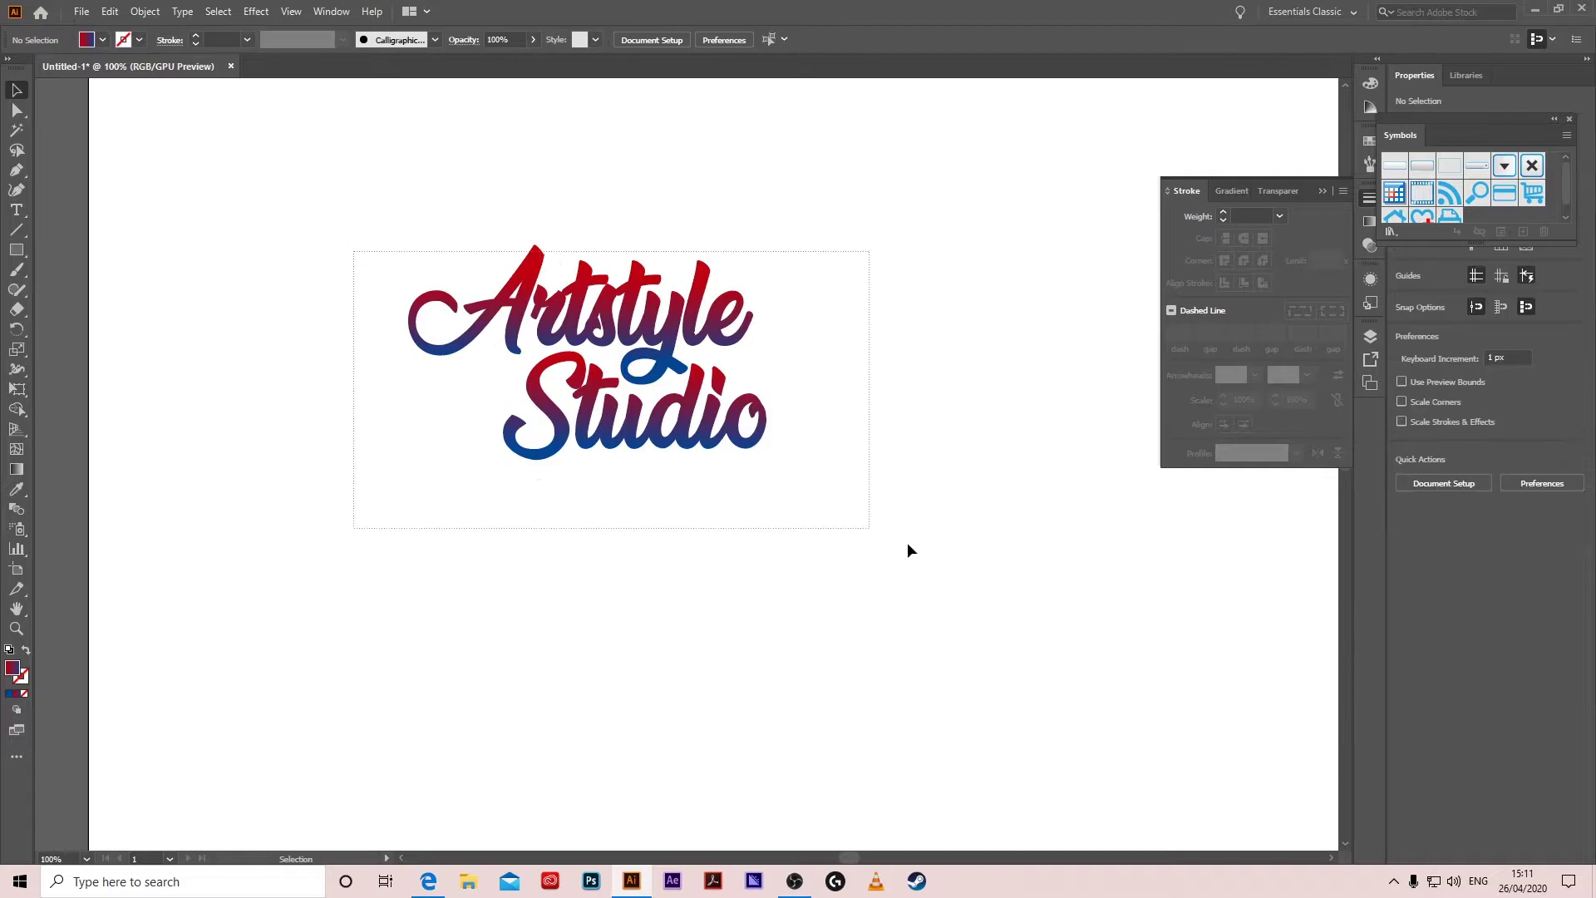
drag(357, 249, 879, 547)
Group both words into one logo and place a copy directly below.
key(ctrl+g)
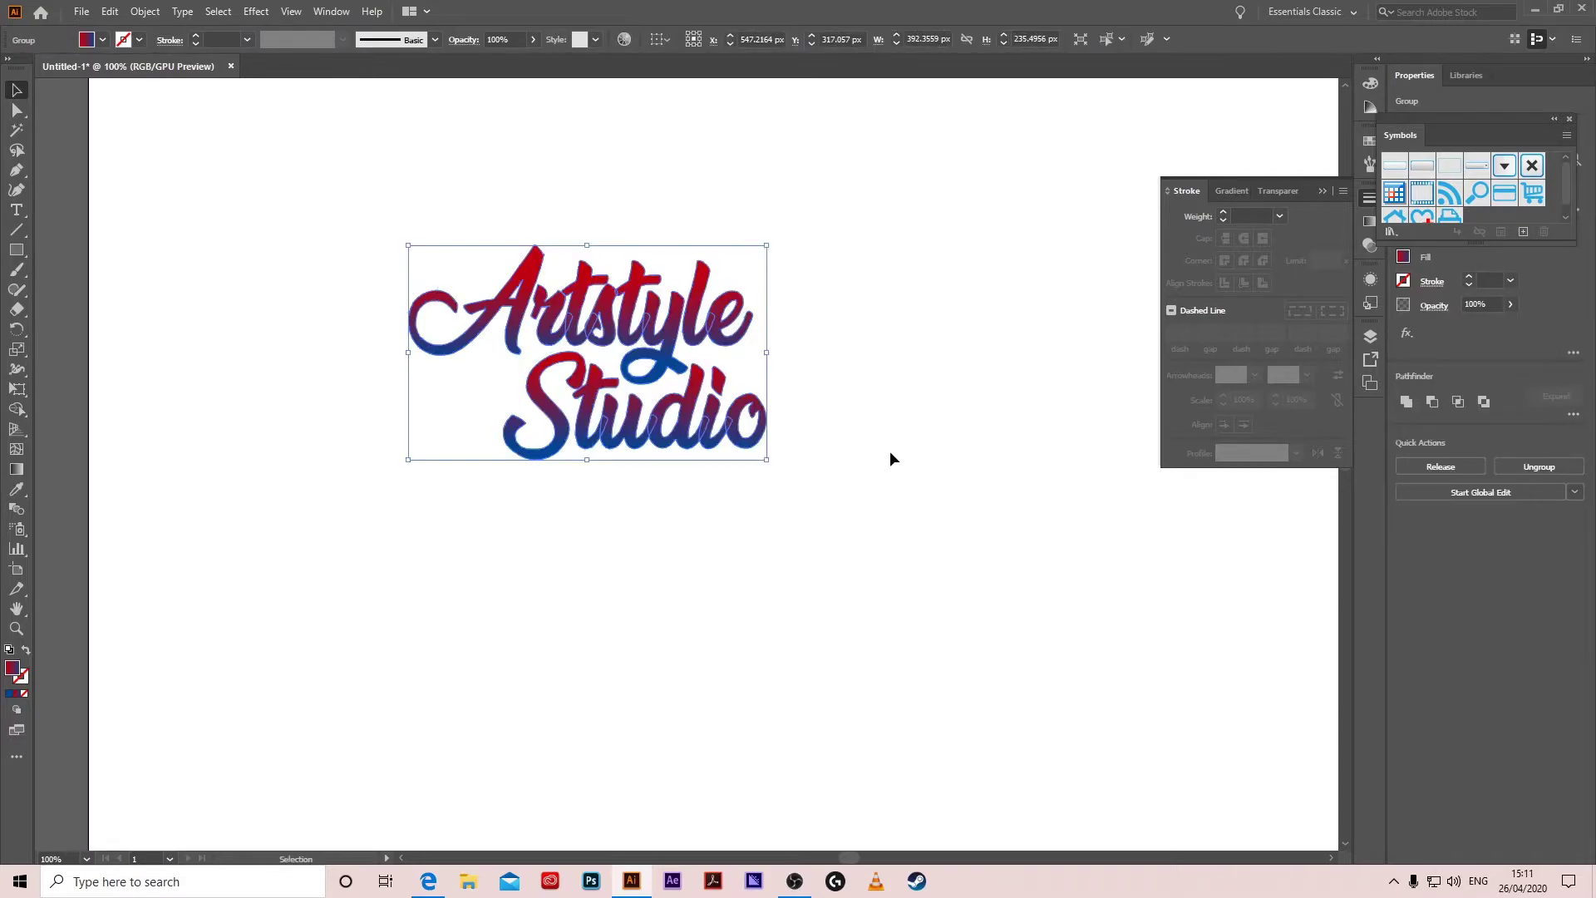
click(894, 454)
click(614, 327)
drag(614, 327, 577, 513)
key(ctrl+z)
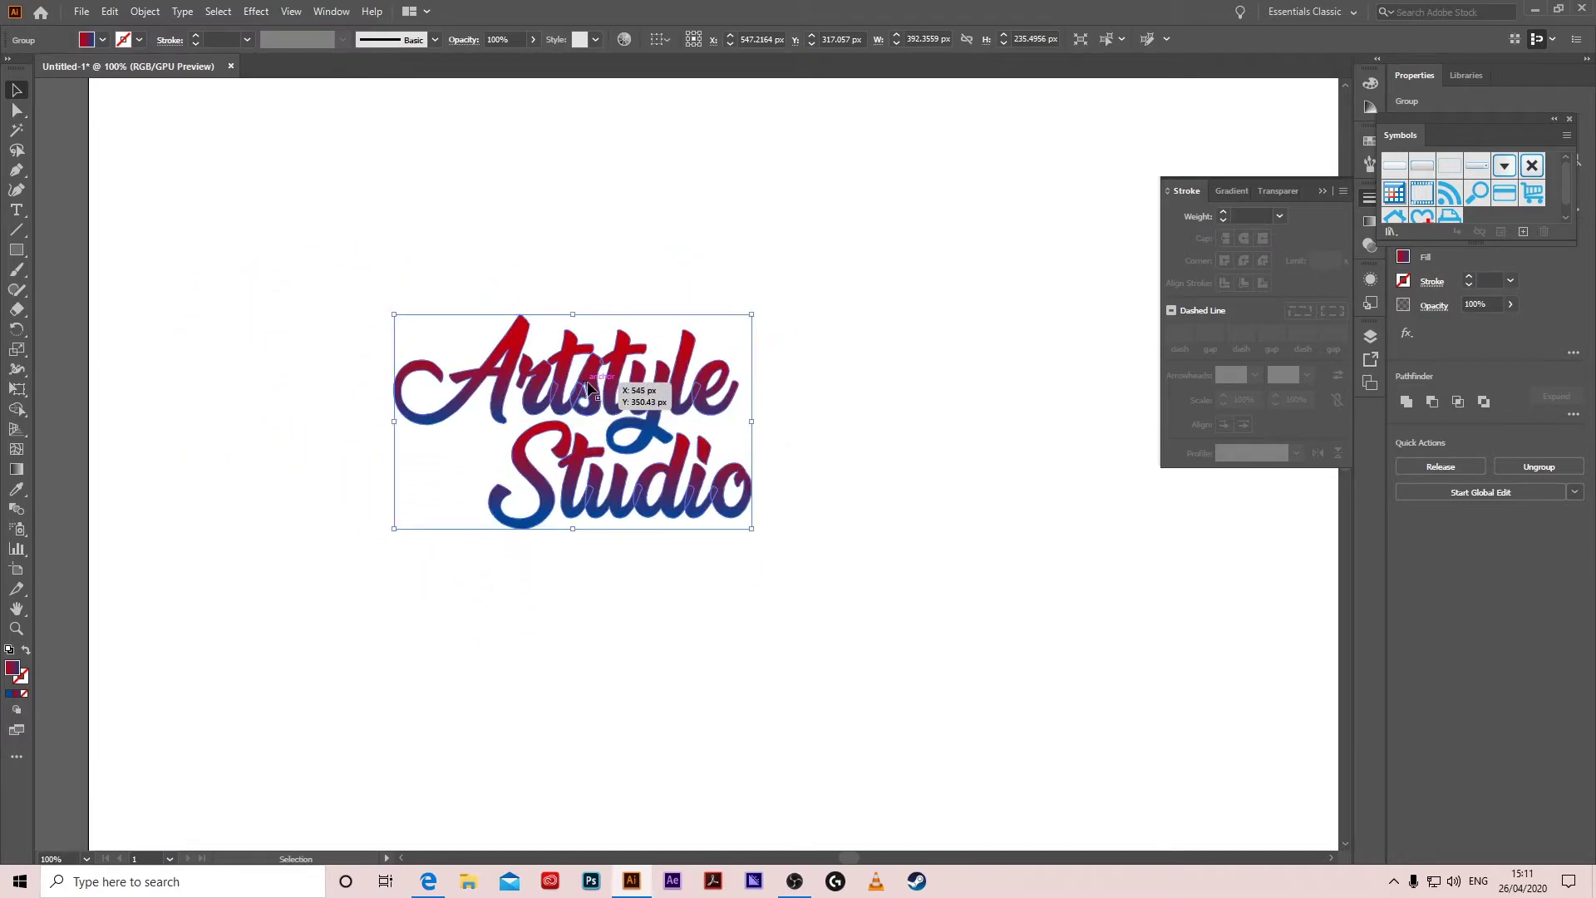
drag(638, 296, 639, 530)
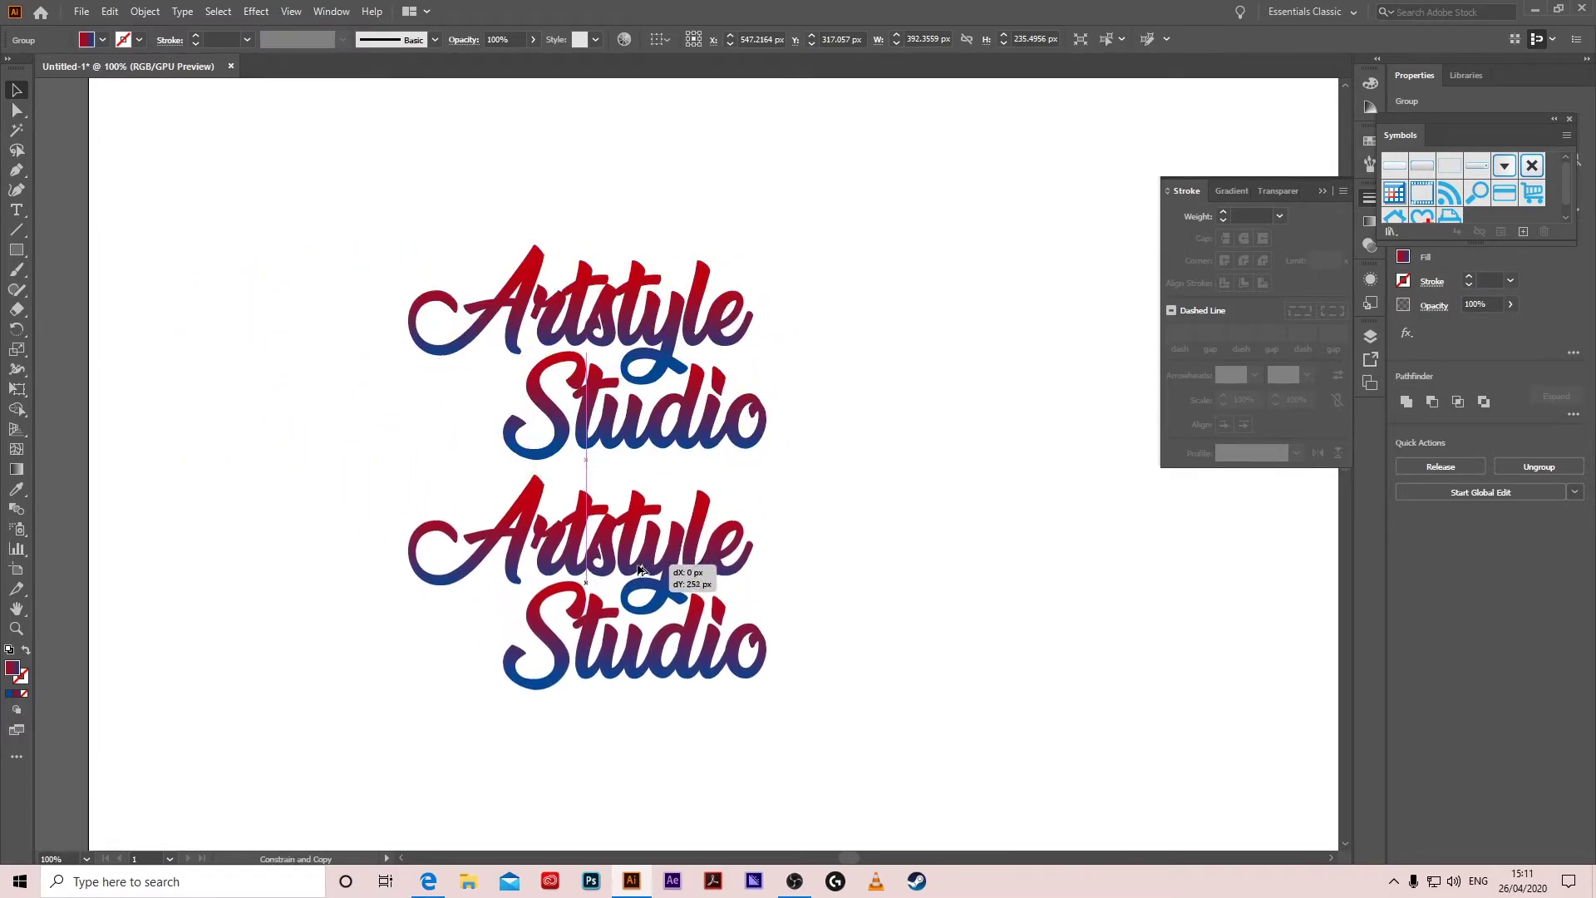
Give the copy a thin stroke and no fill, then stack it behind the original.
click(138, 41)
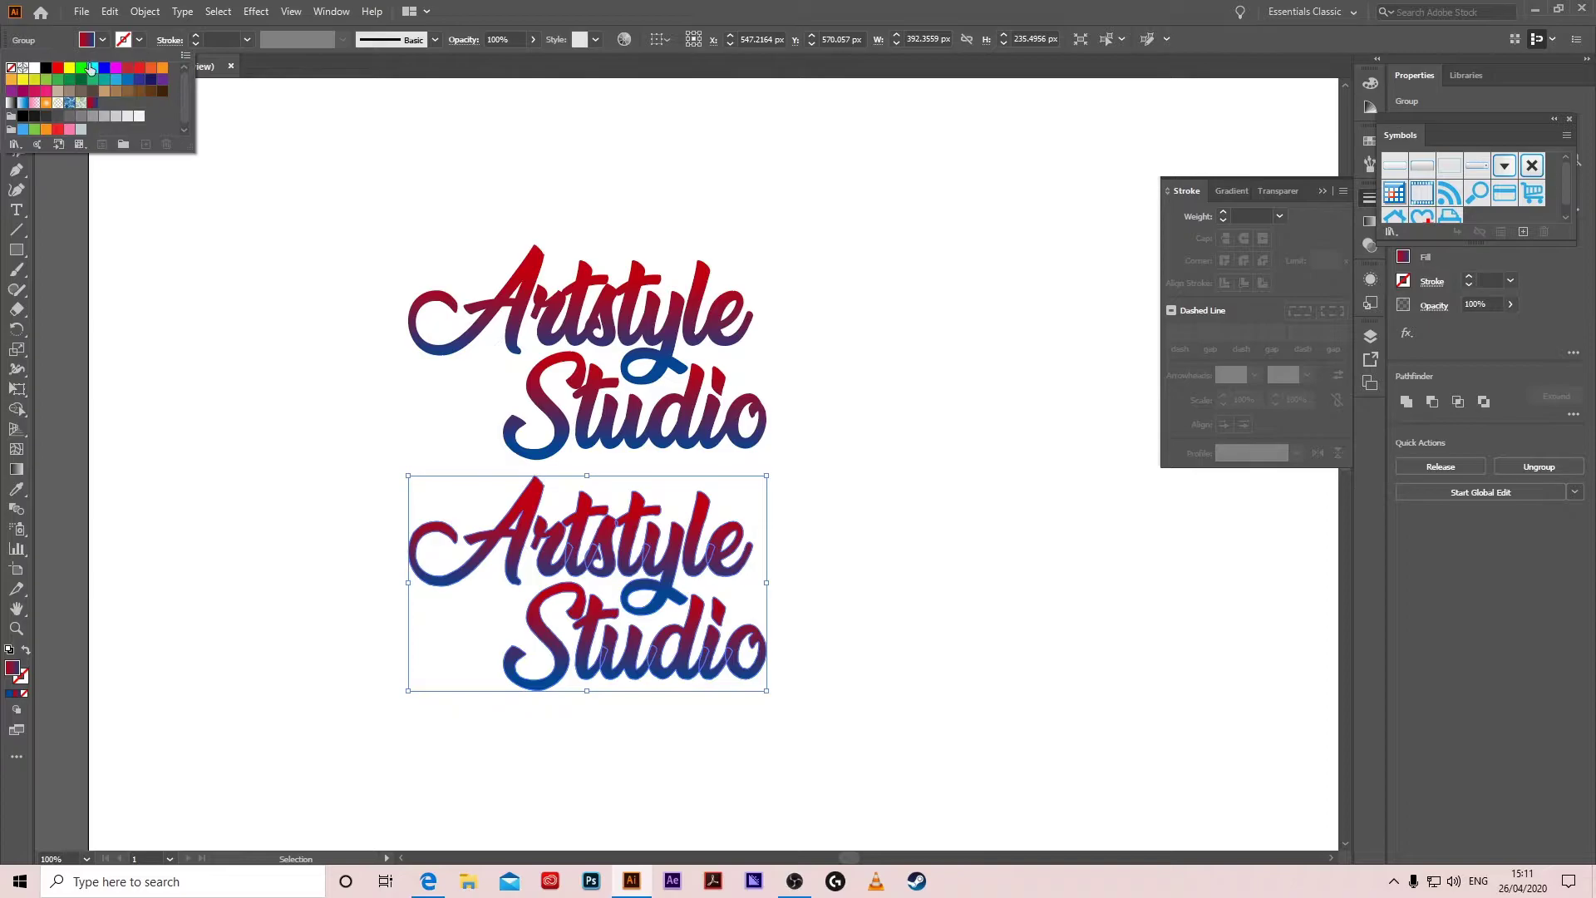
click(47, 76)
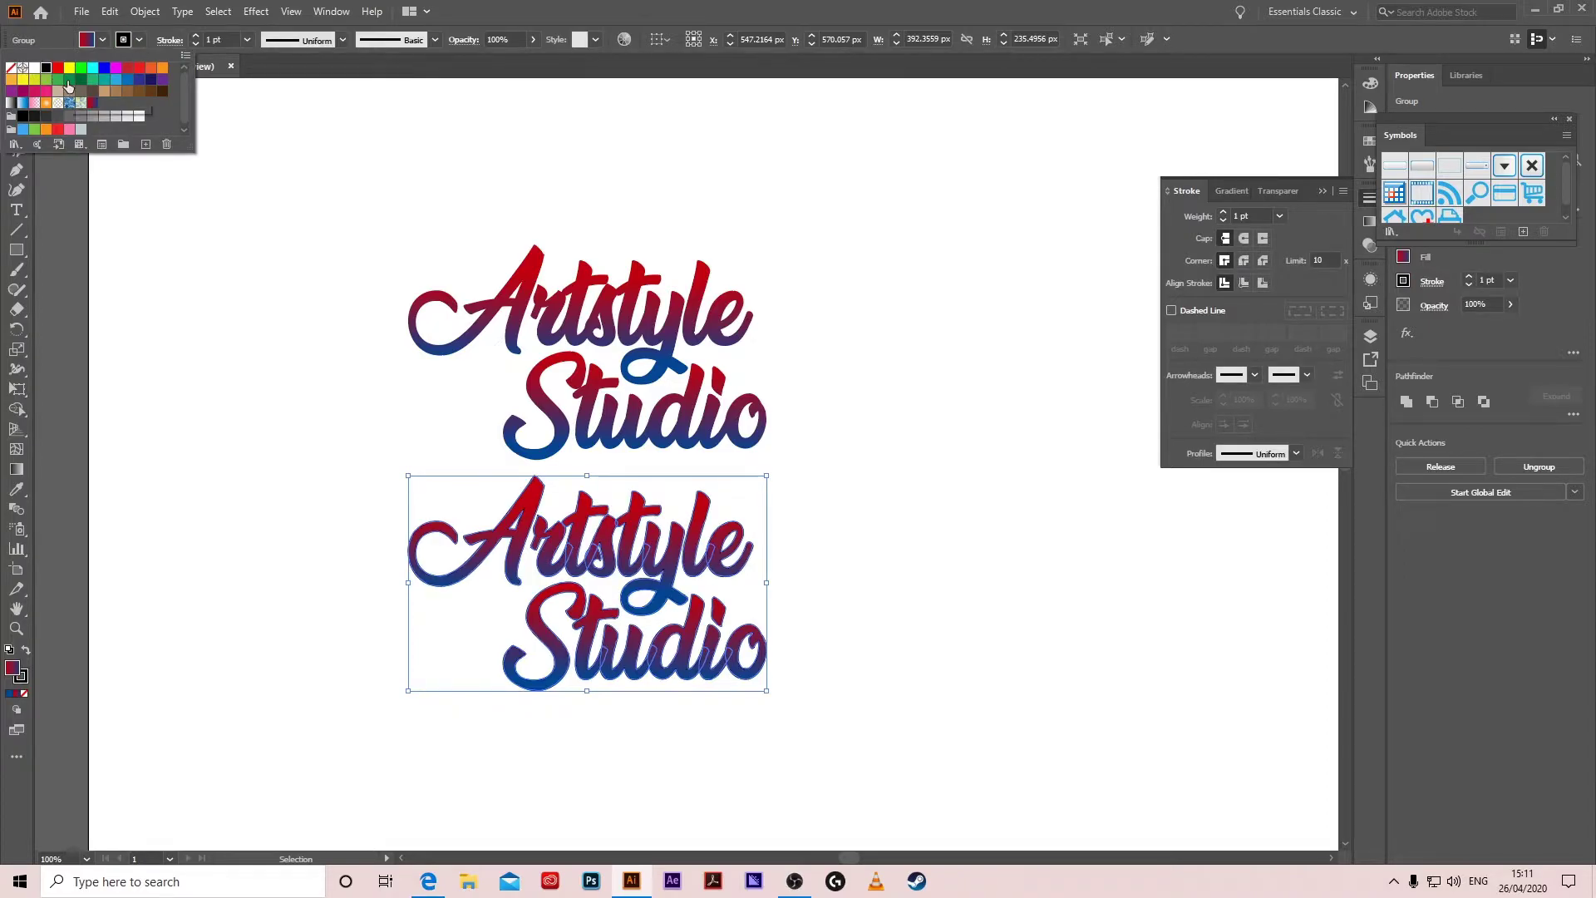
click(101, 40)
click(11, 70)
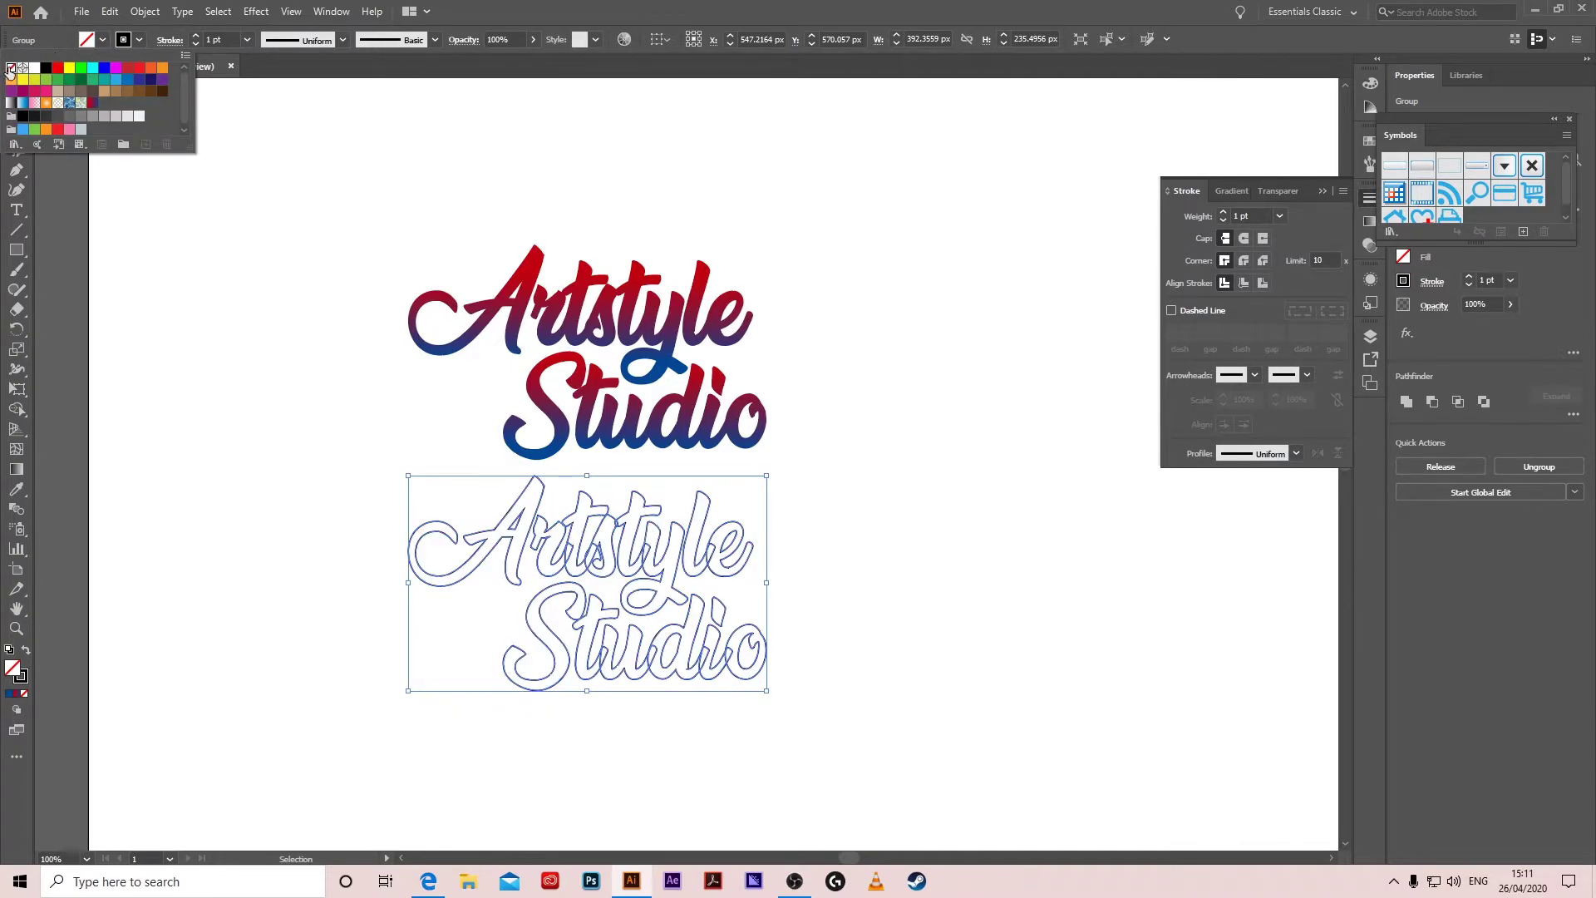
click(17, 92)
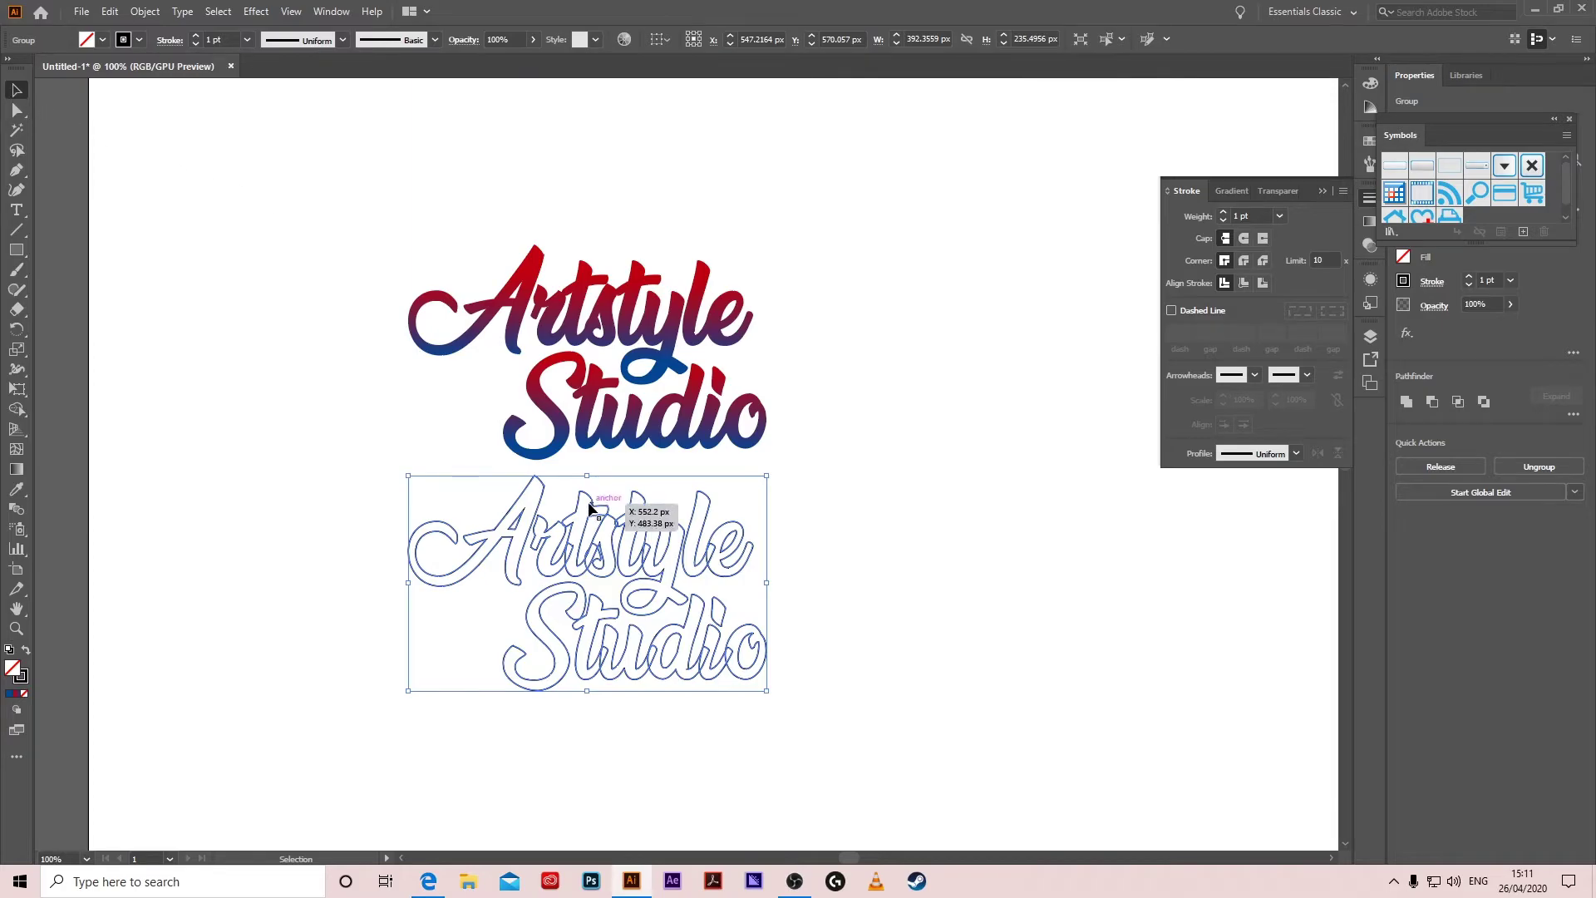
drag(587, 506, 593, 280)
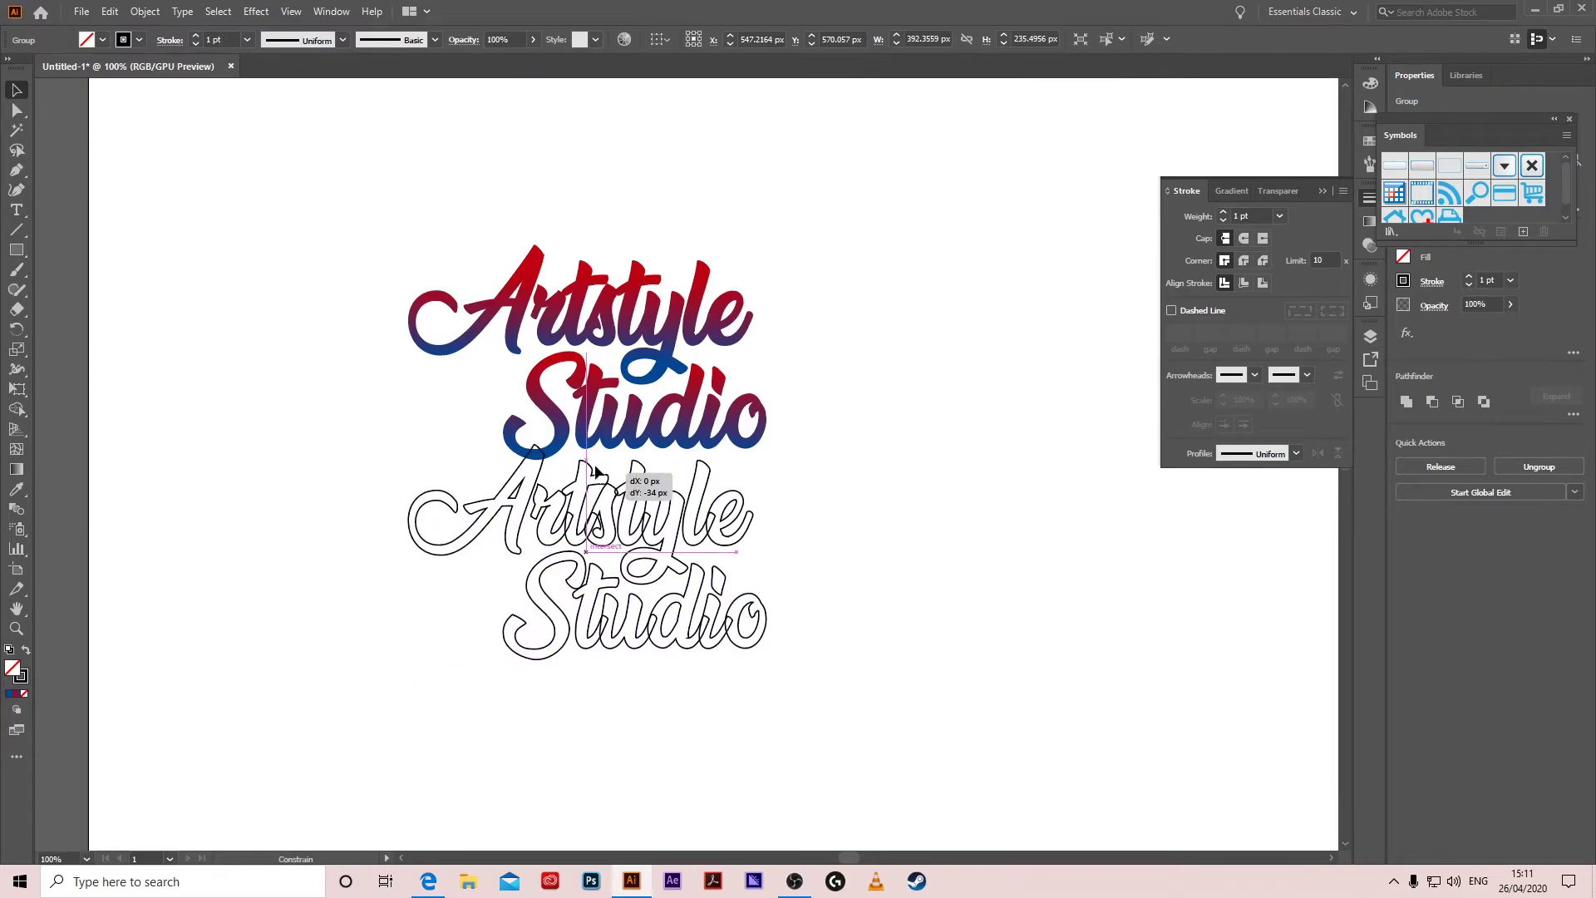
right_click(594, 272)
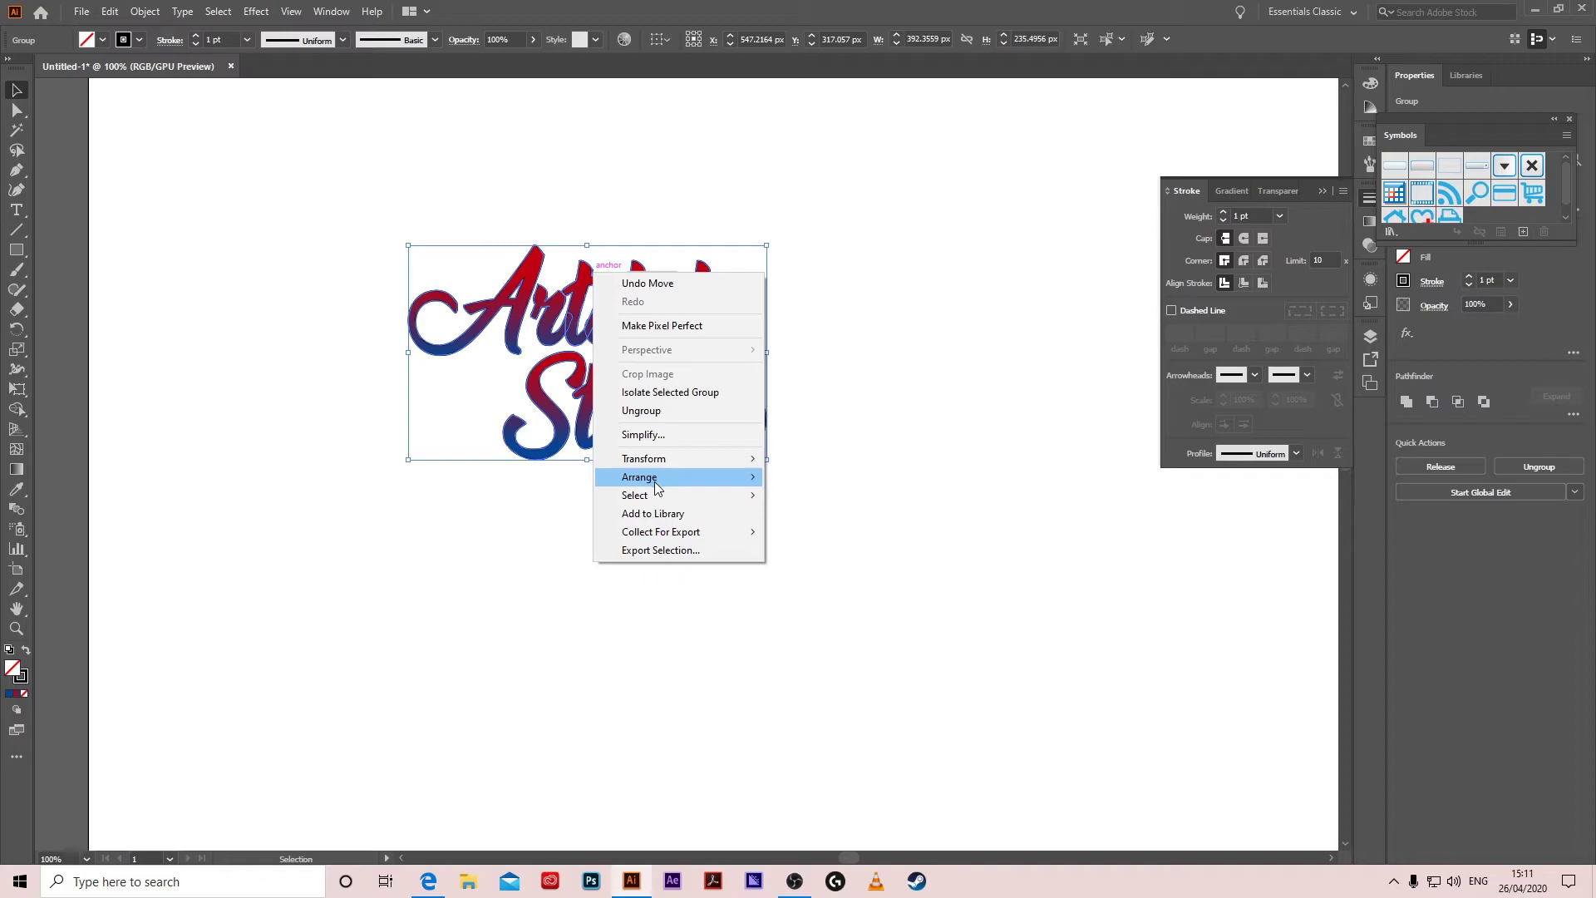
click(811, 535)
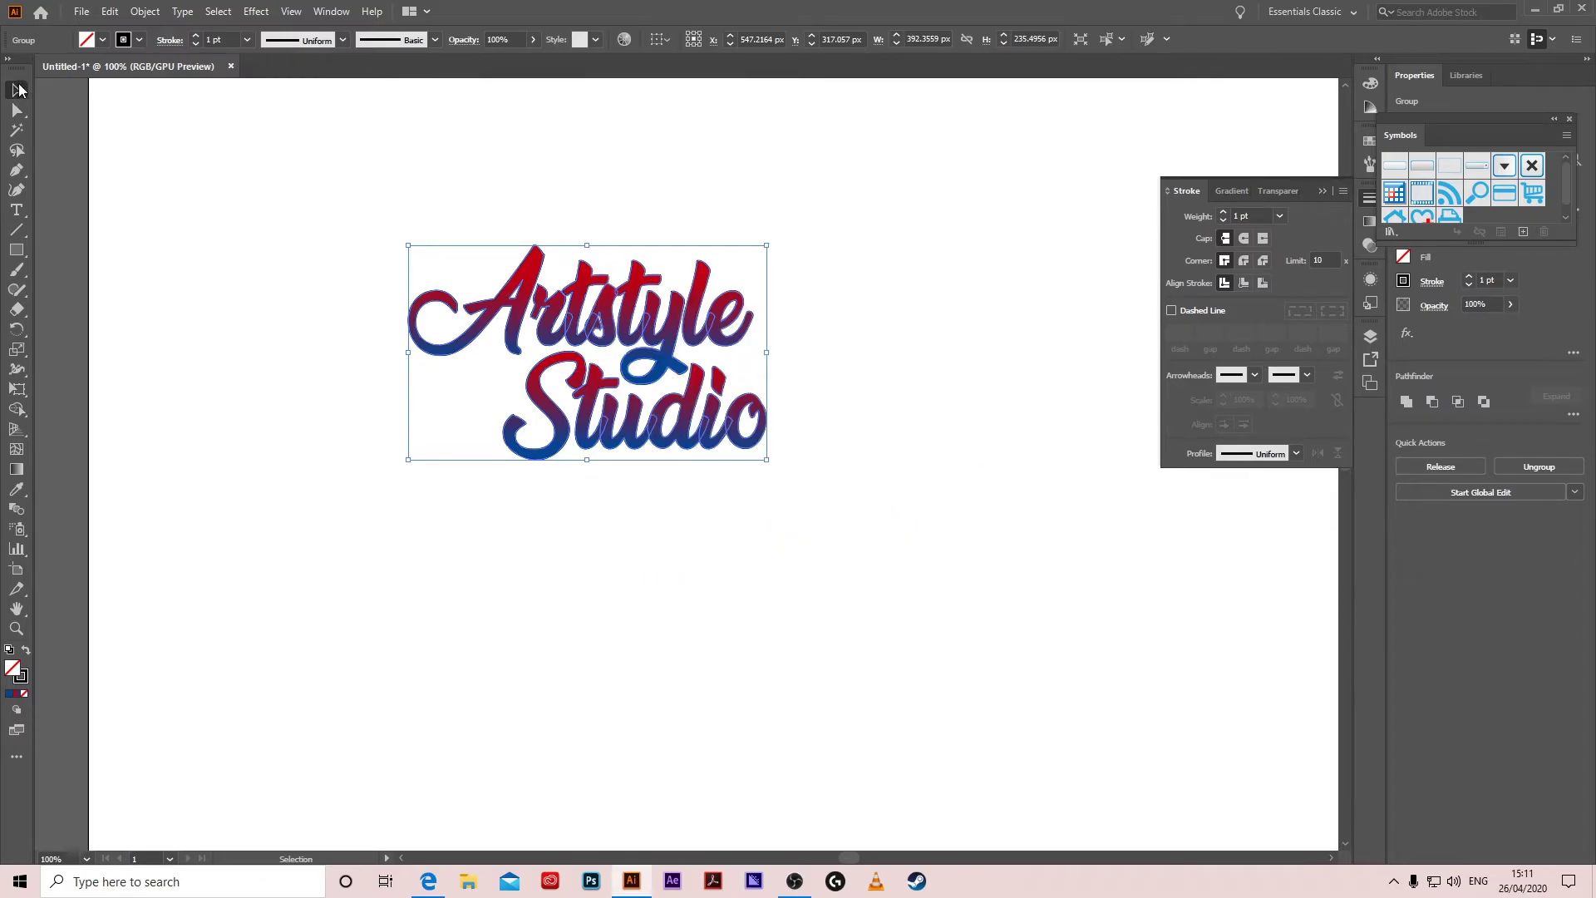
Give the outline copy a 35 pt black stroke with round joins.
click(219, 39)
text(17)
key(Return)
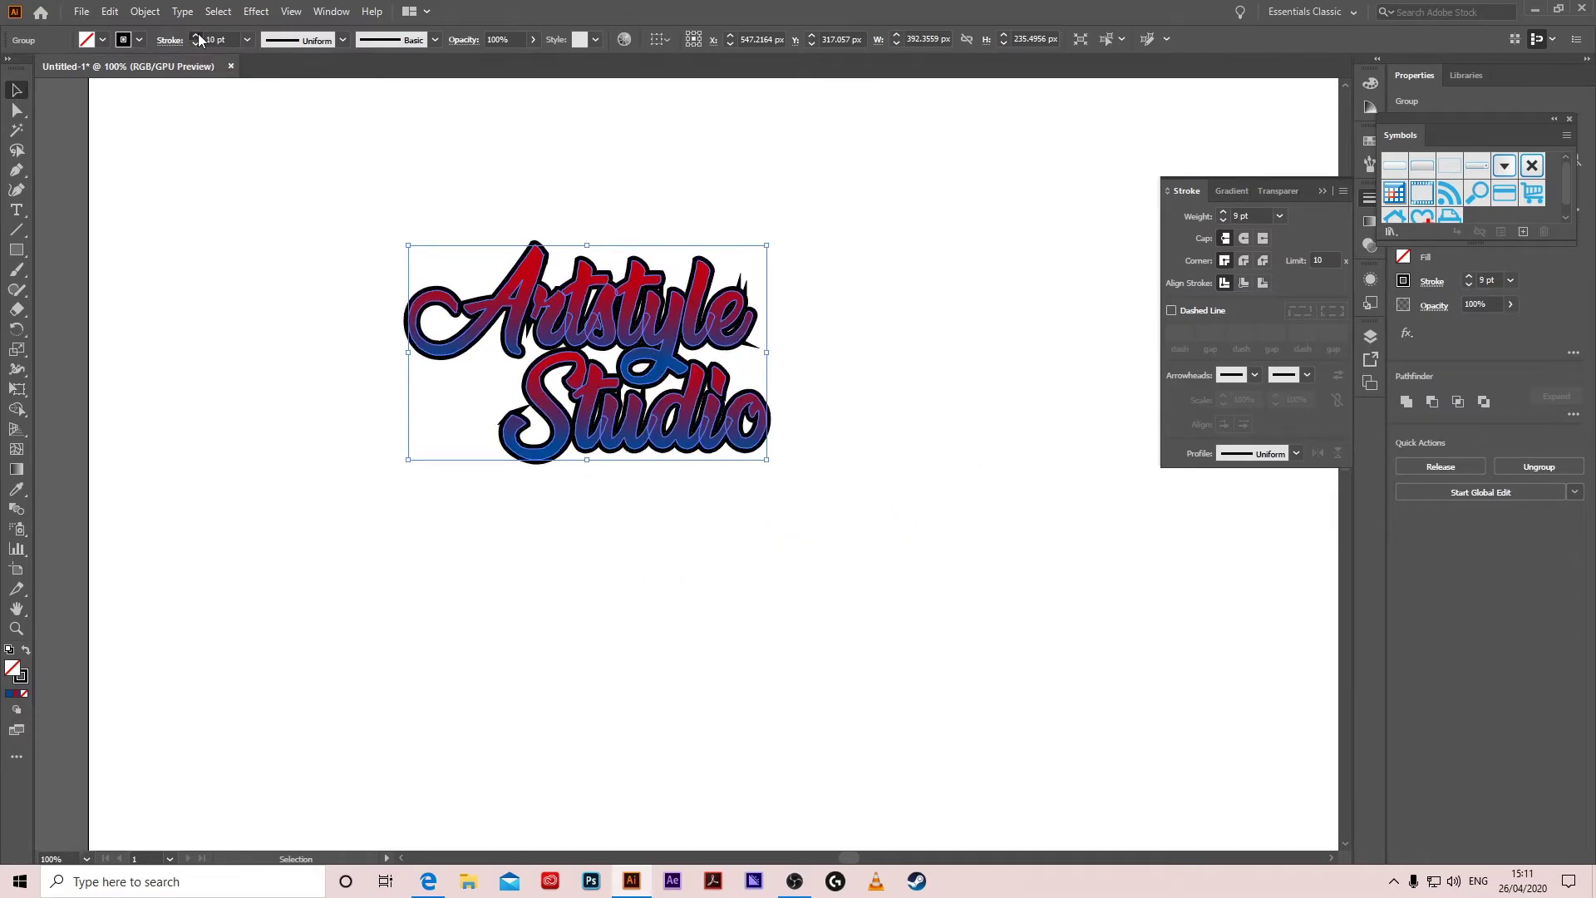
click(198, 36)
click(199, 34)
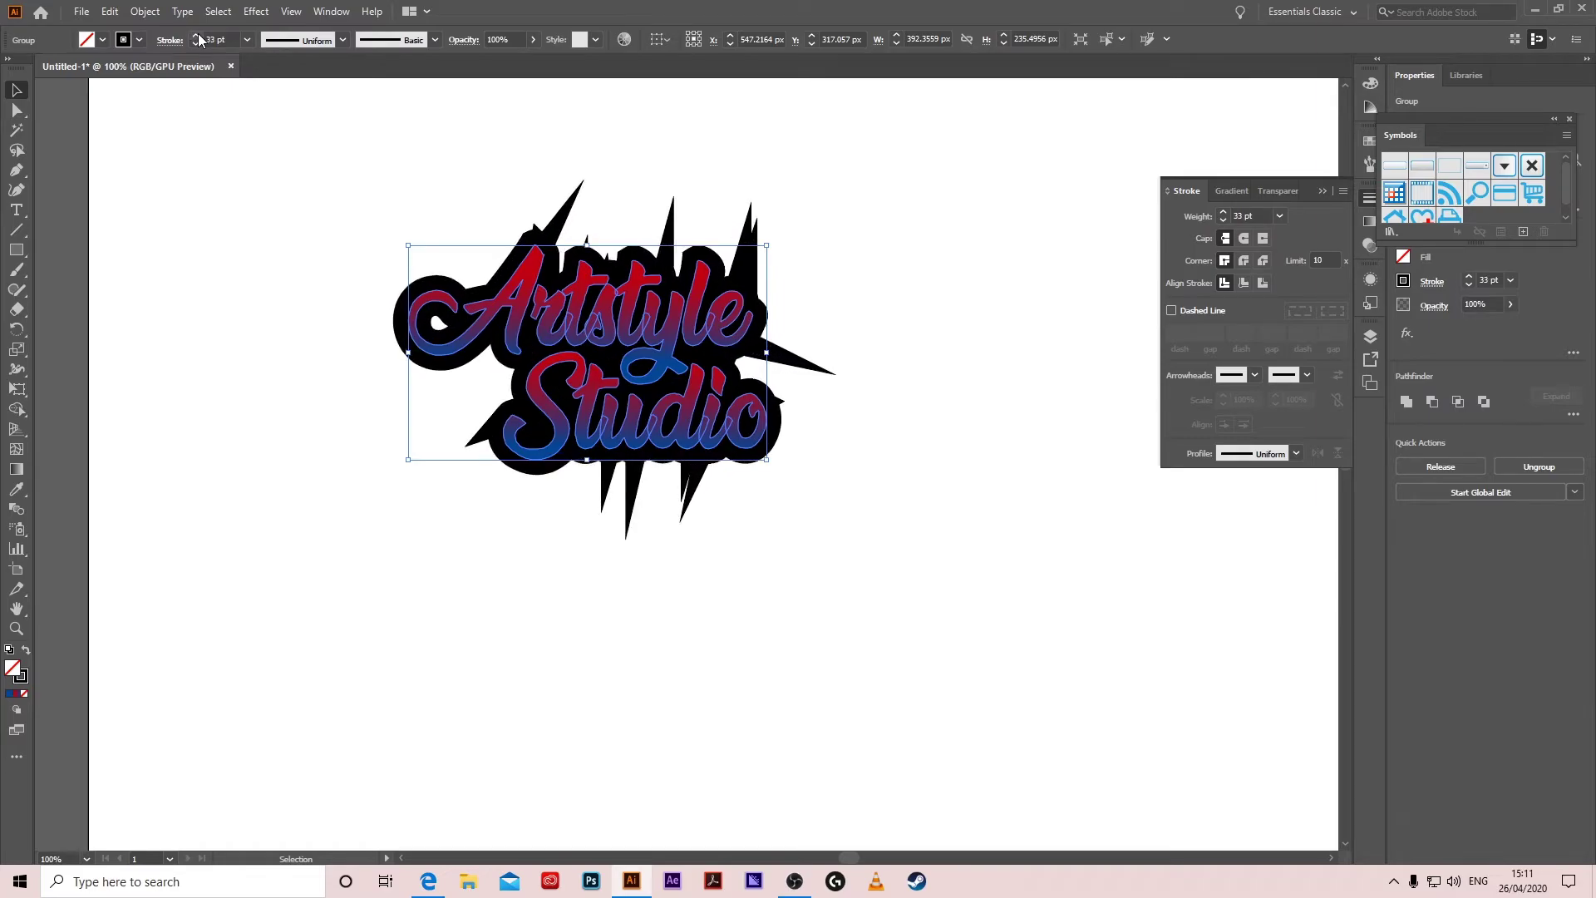
click(198, 35)
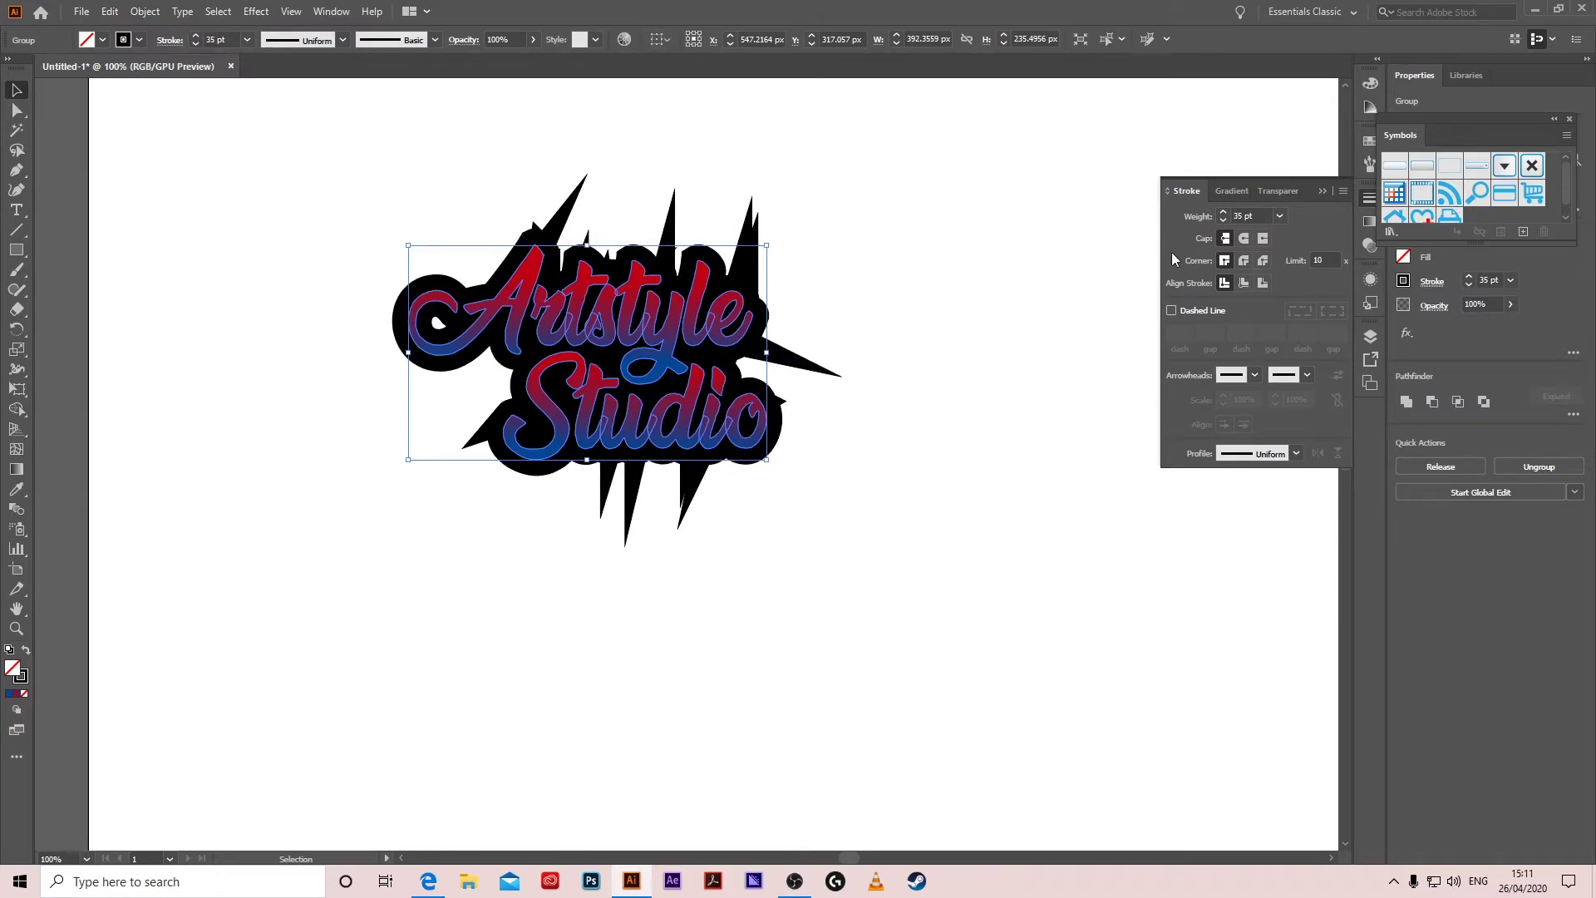
click(1241, 264)
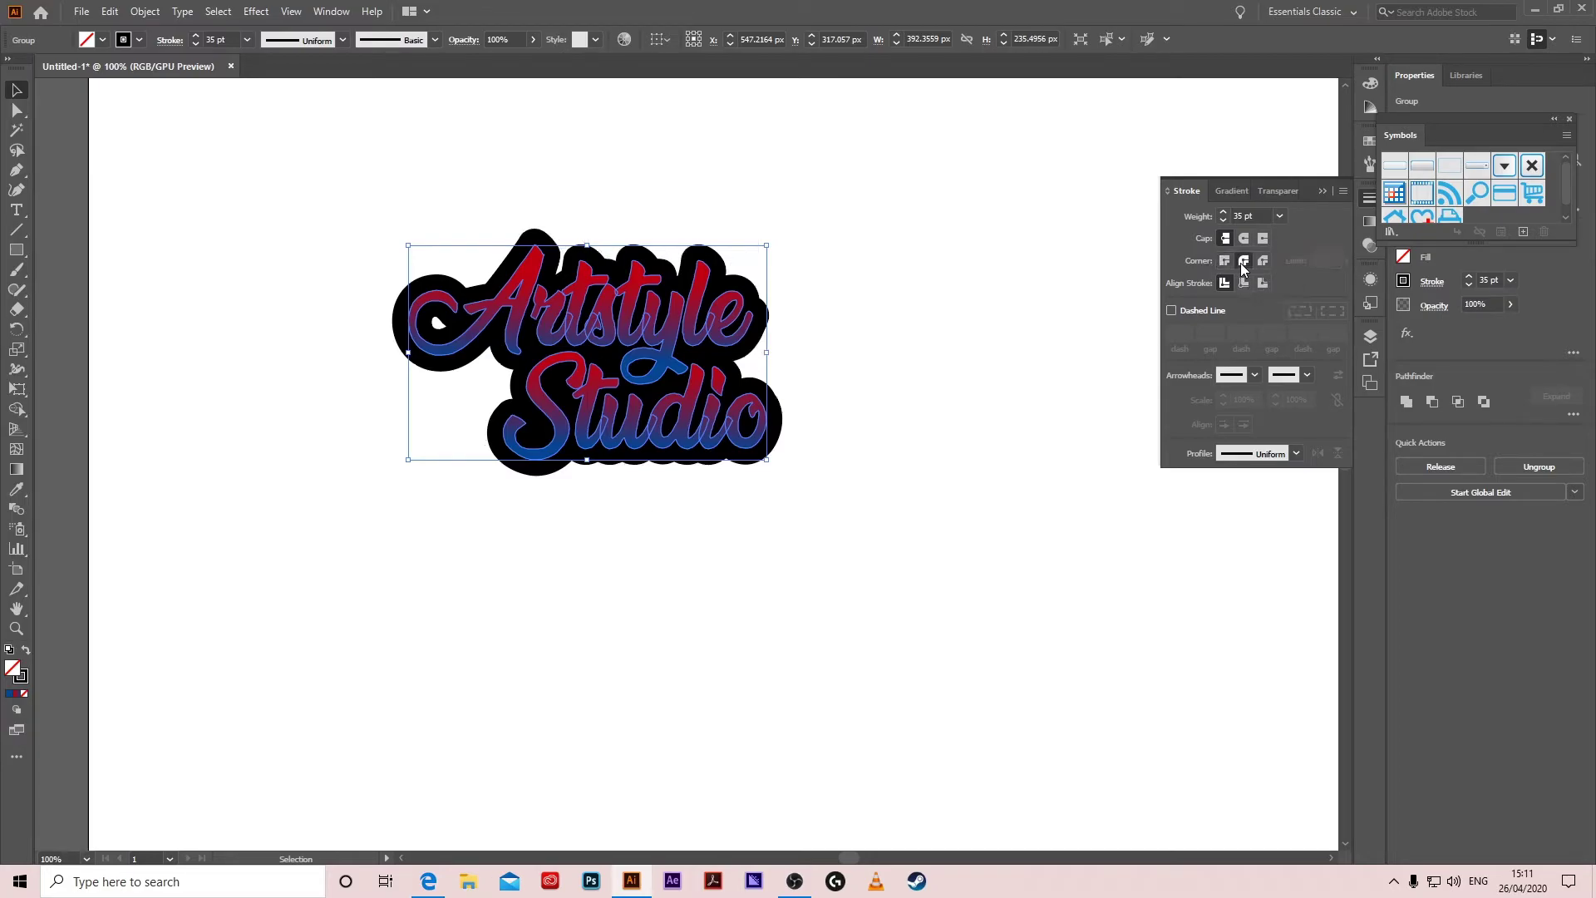
click(273, 206)
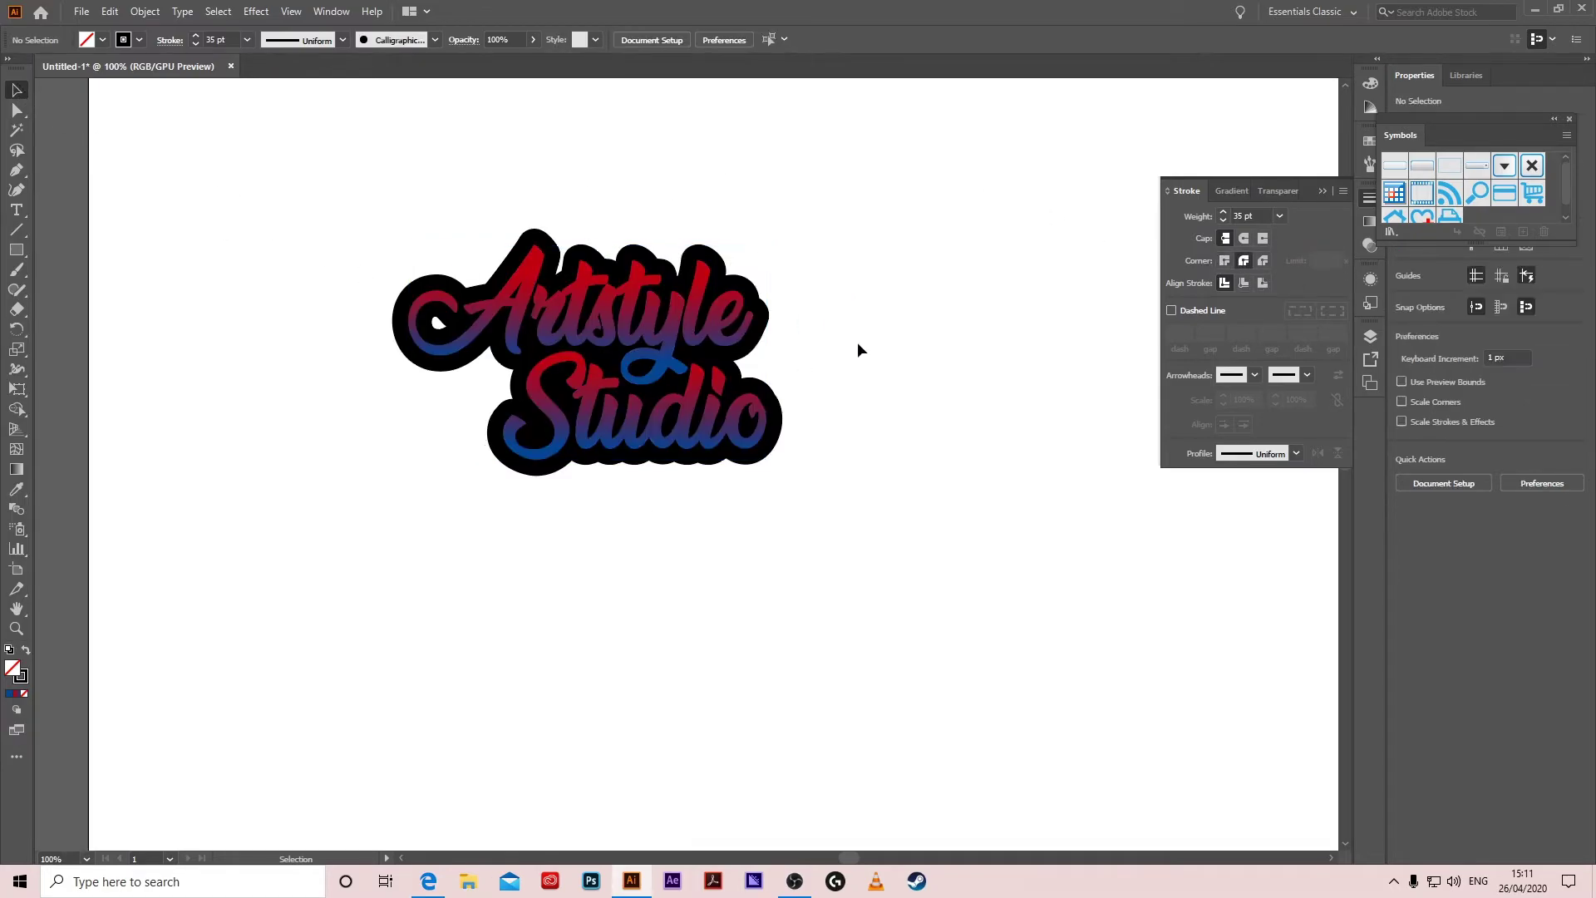
Draw a white Pen line along the upstroke of the letter A.
click(18, 173)
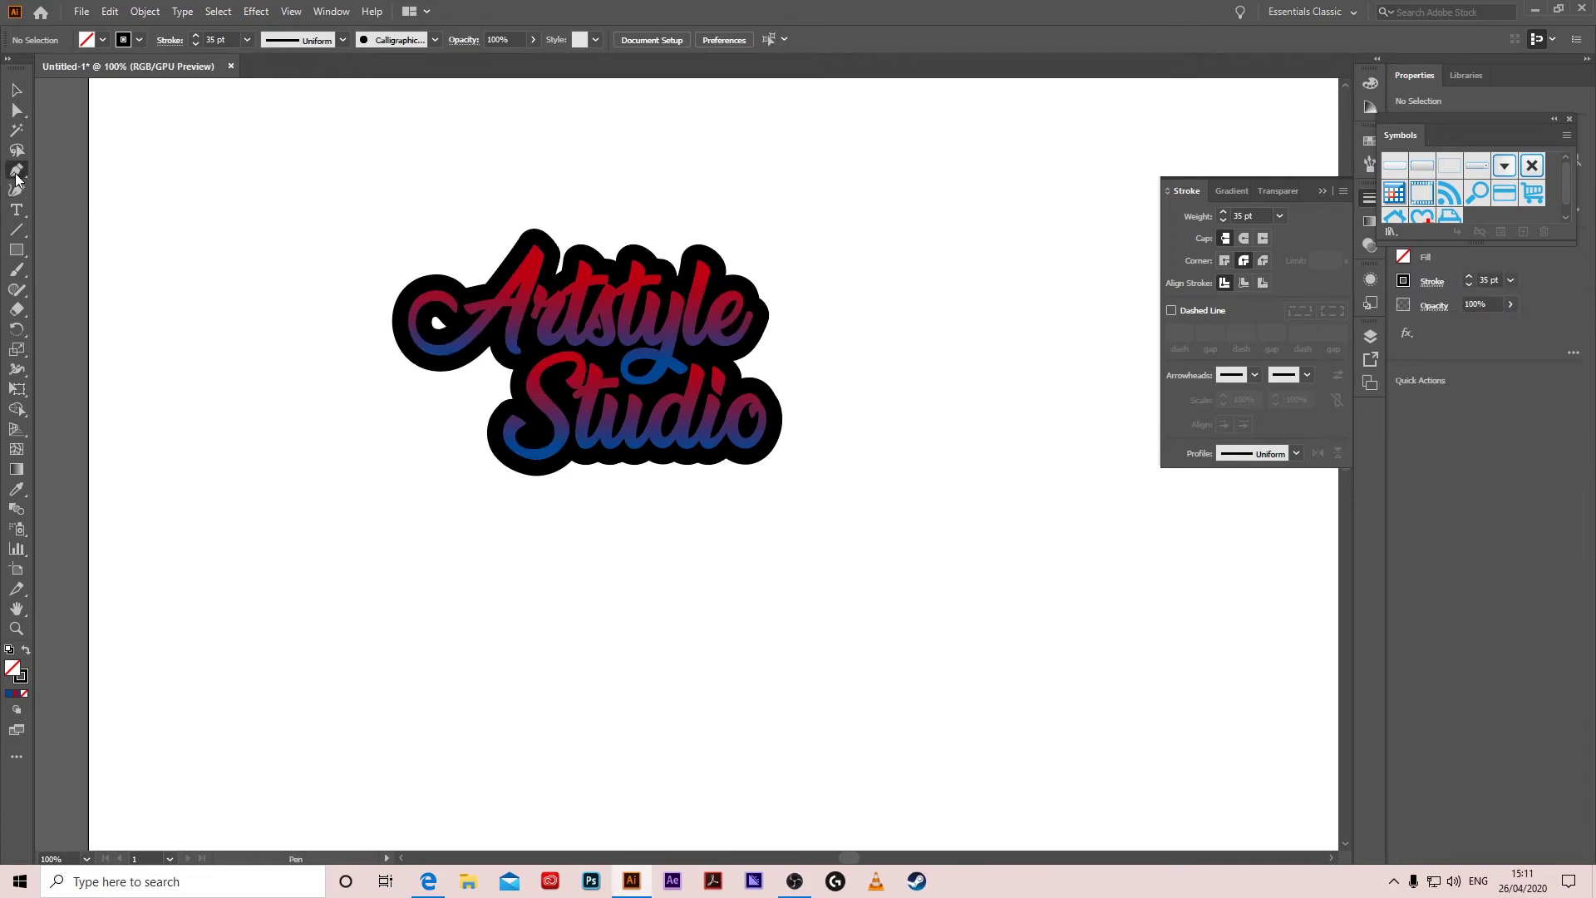
click(195, 44)
scroll(369, 213, up, 1)
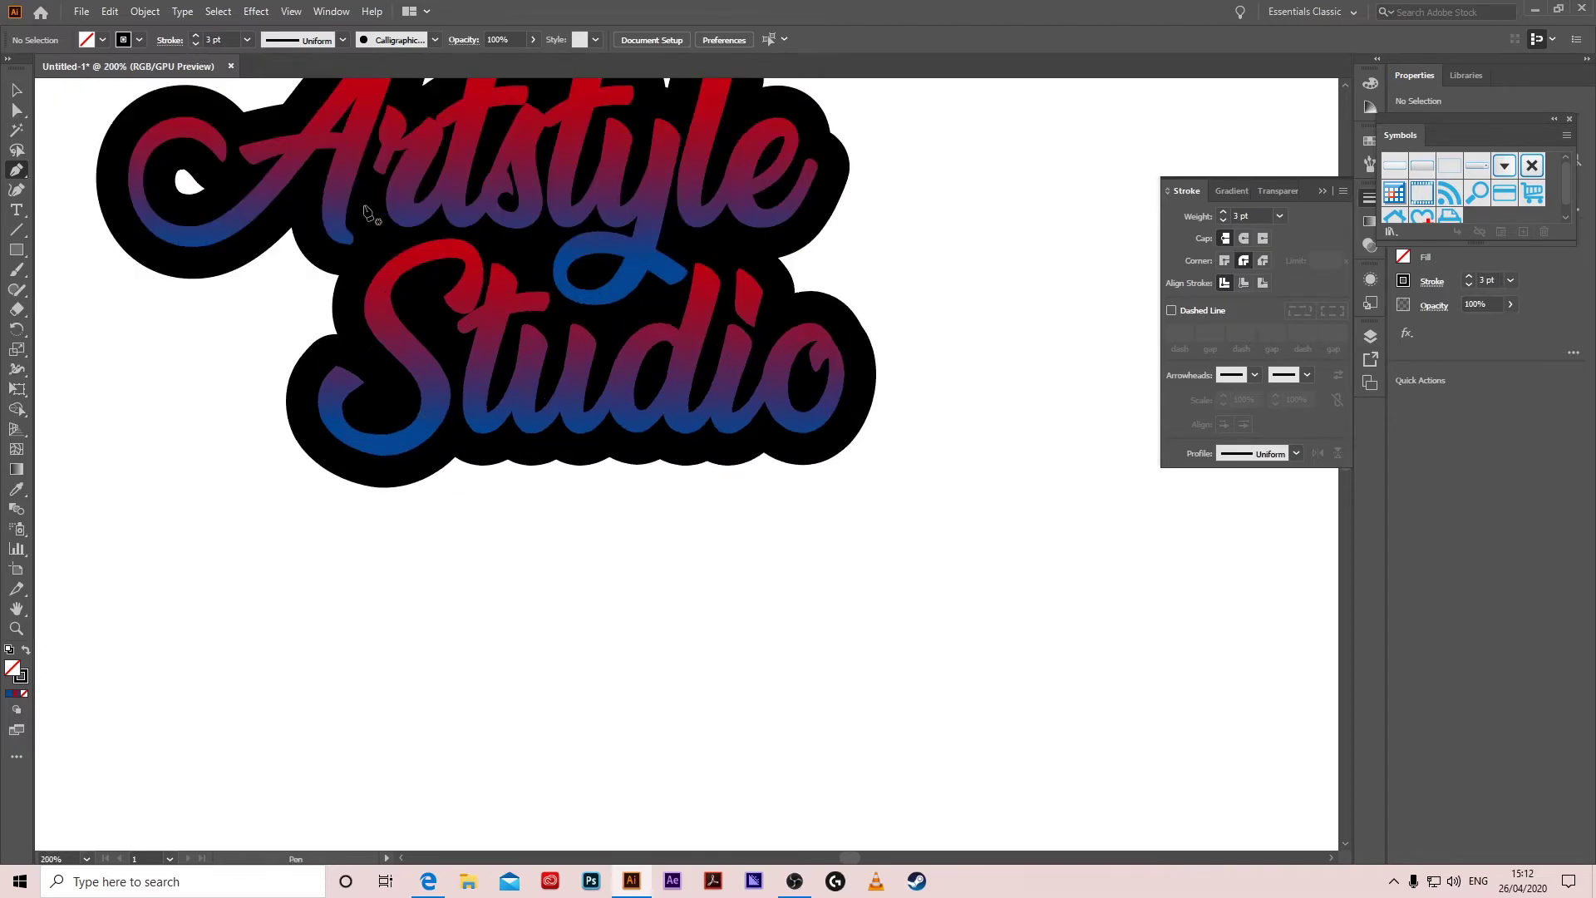
scroll(370, 212, up, 1)
click(455, 100)
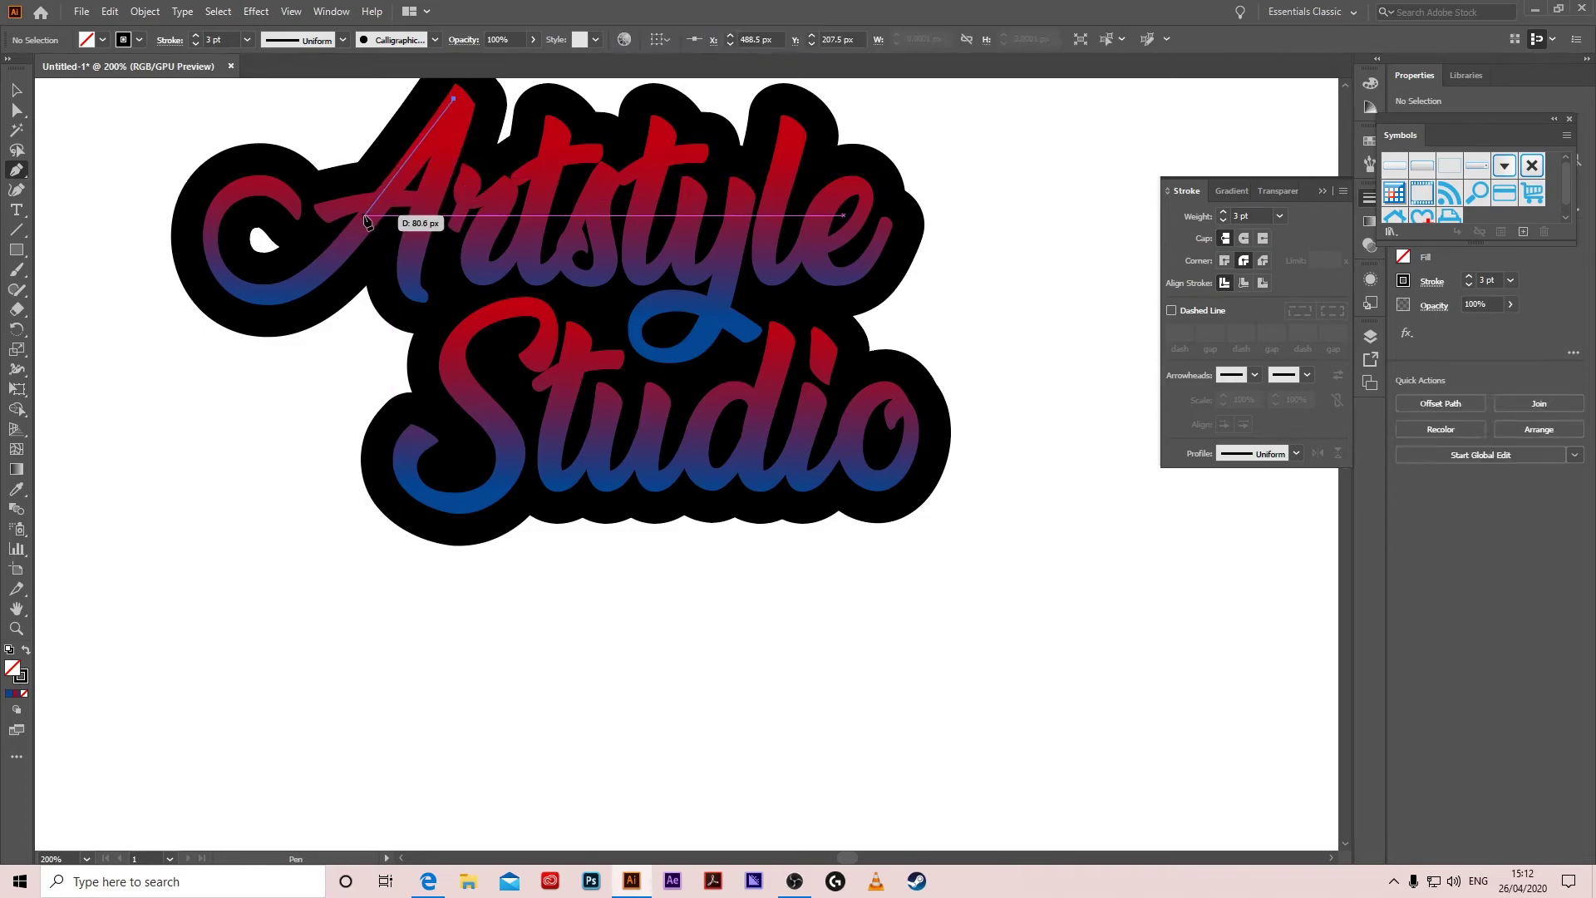
click(368, 222)
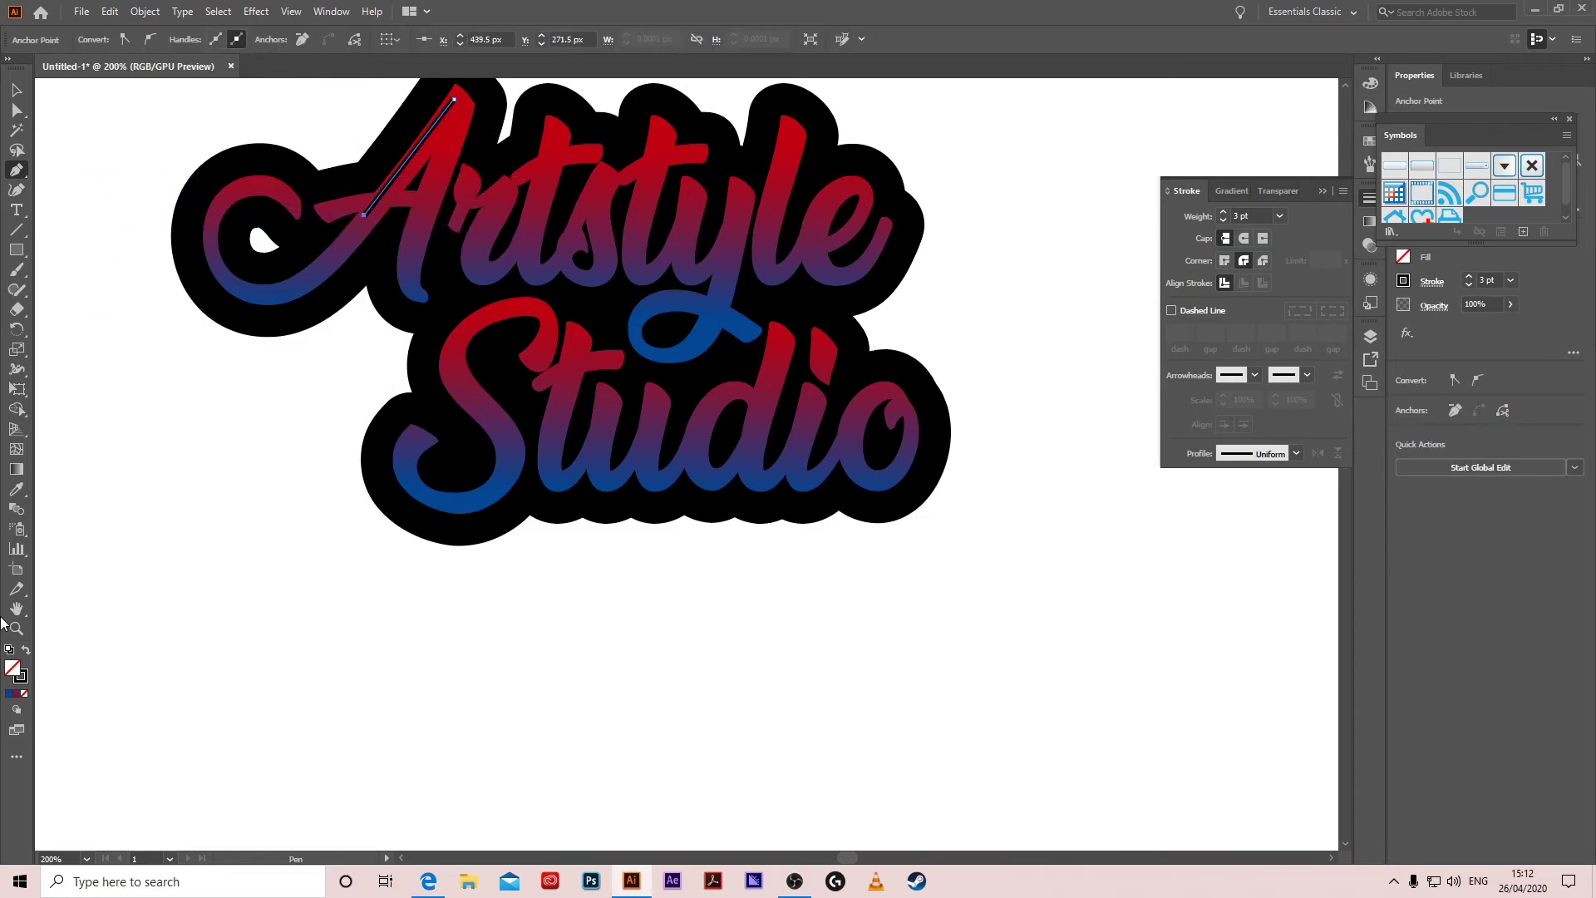
double_click(21, 672)
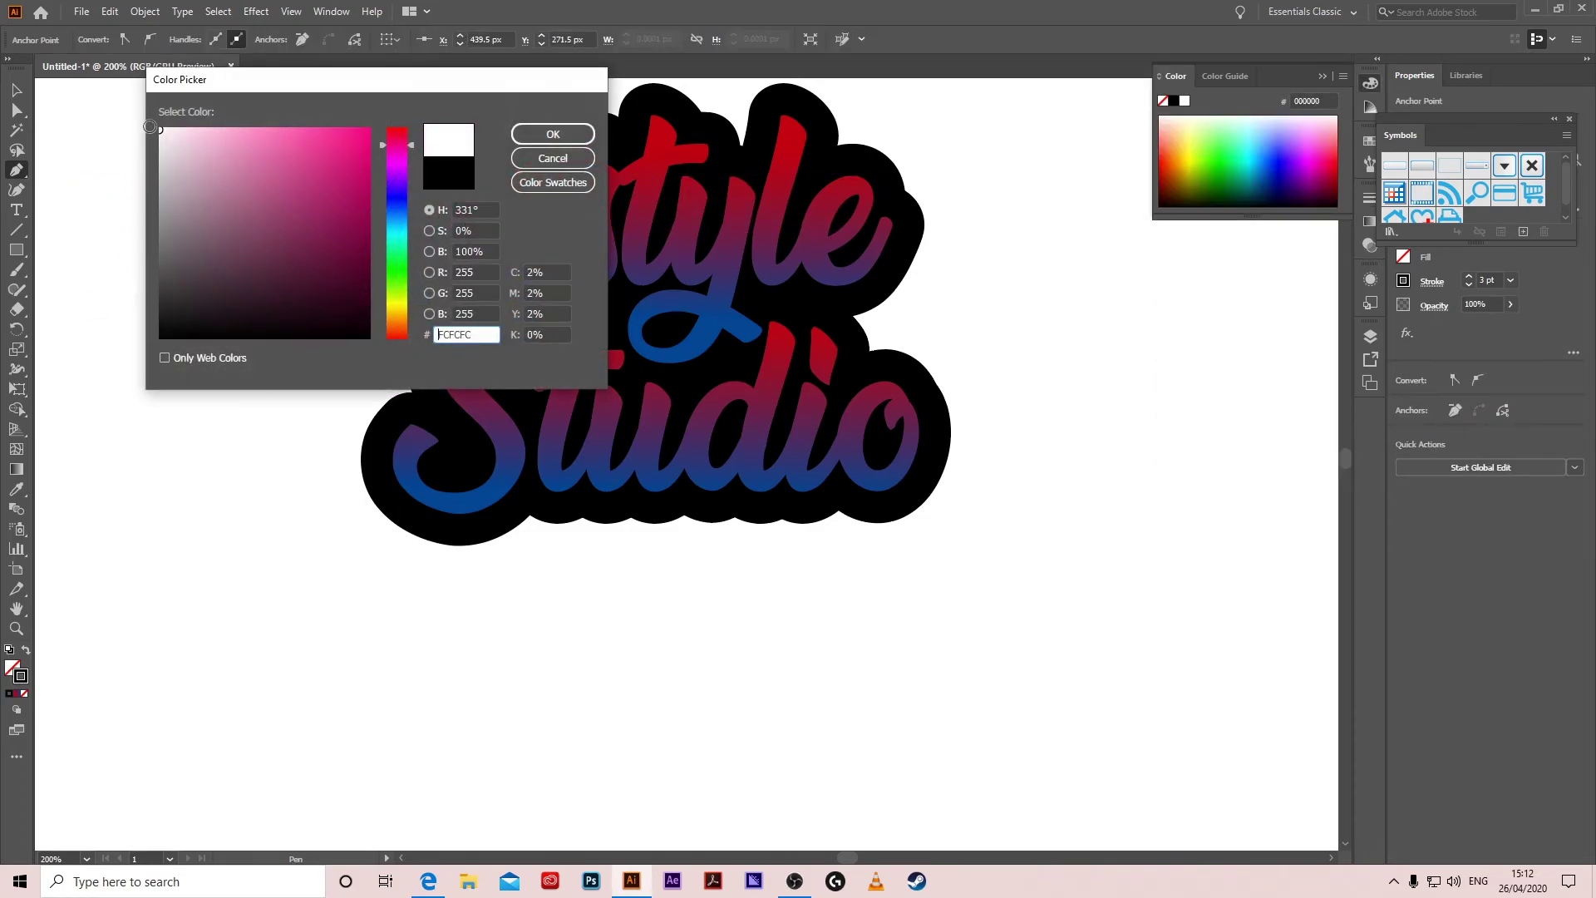
click(553, 133)
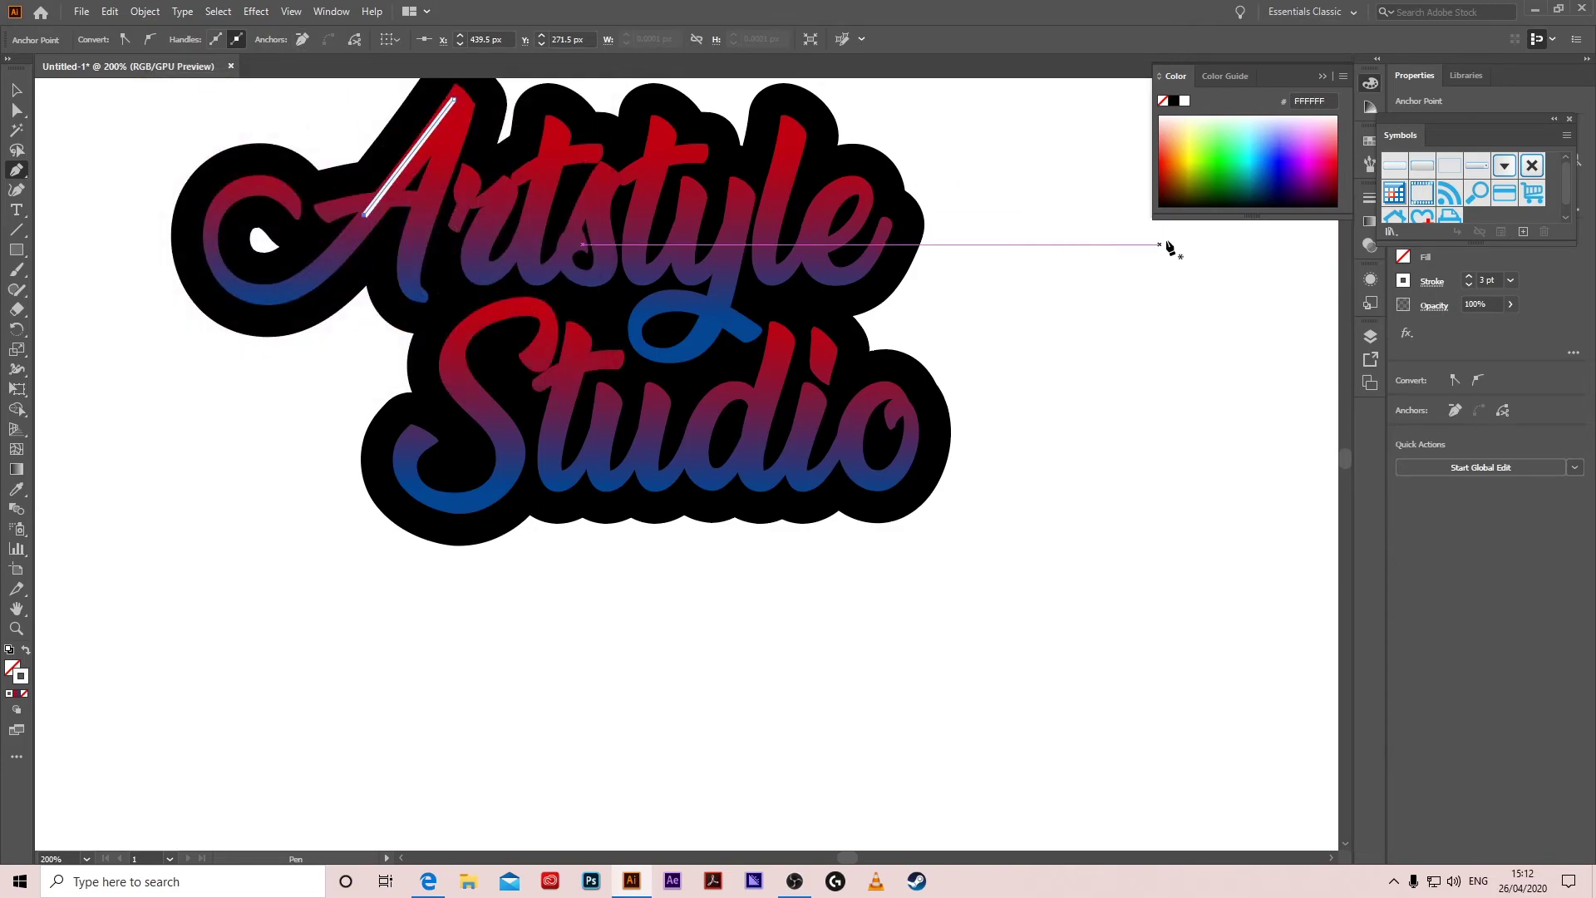
Give the highlight Width Profile 1 at 1 pt weight, then zoom out.
key(v)
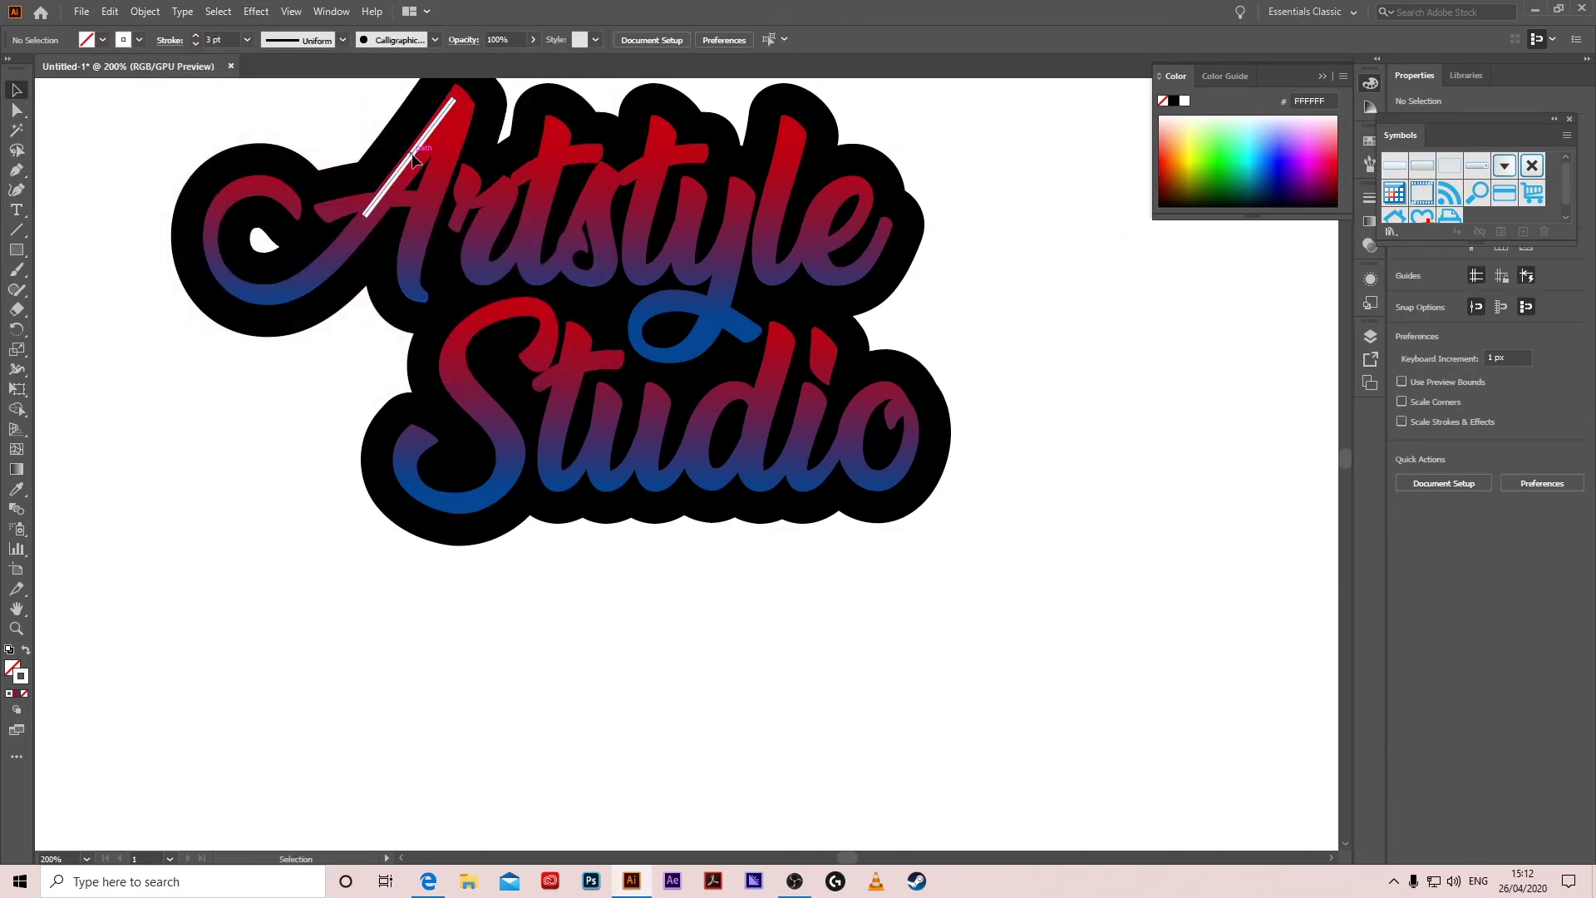
click(343, 41)
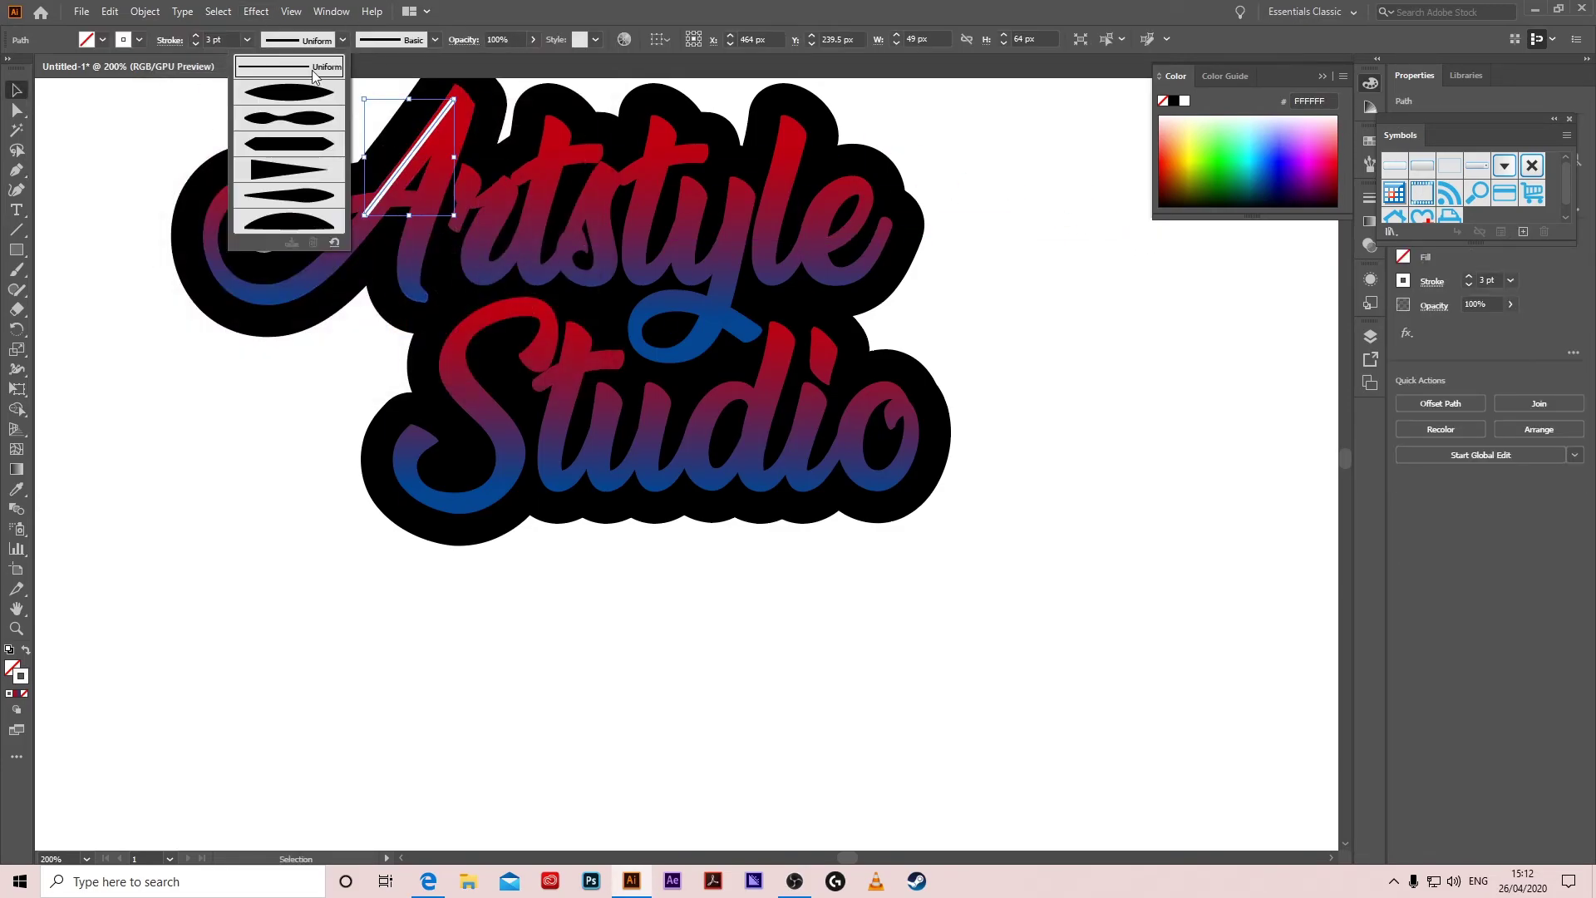
click(299, 121)
click(195, 44)
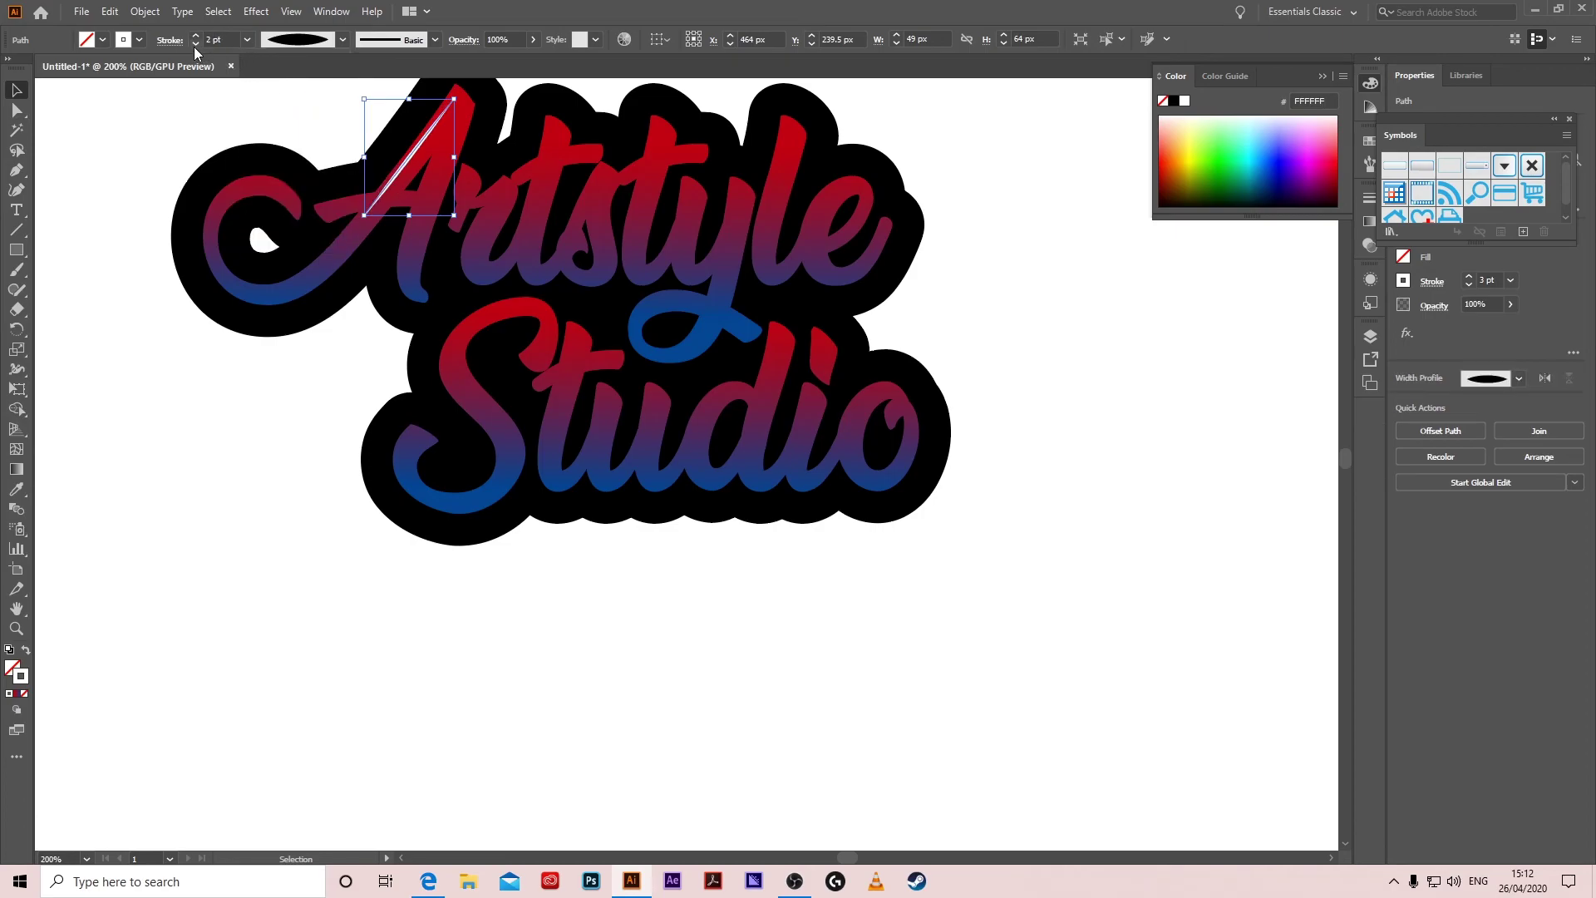
click(231, 104)
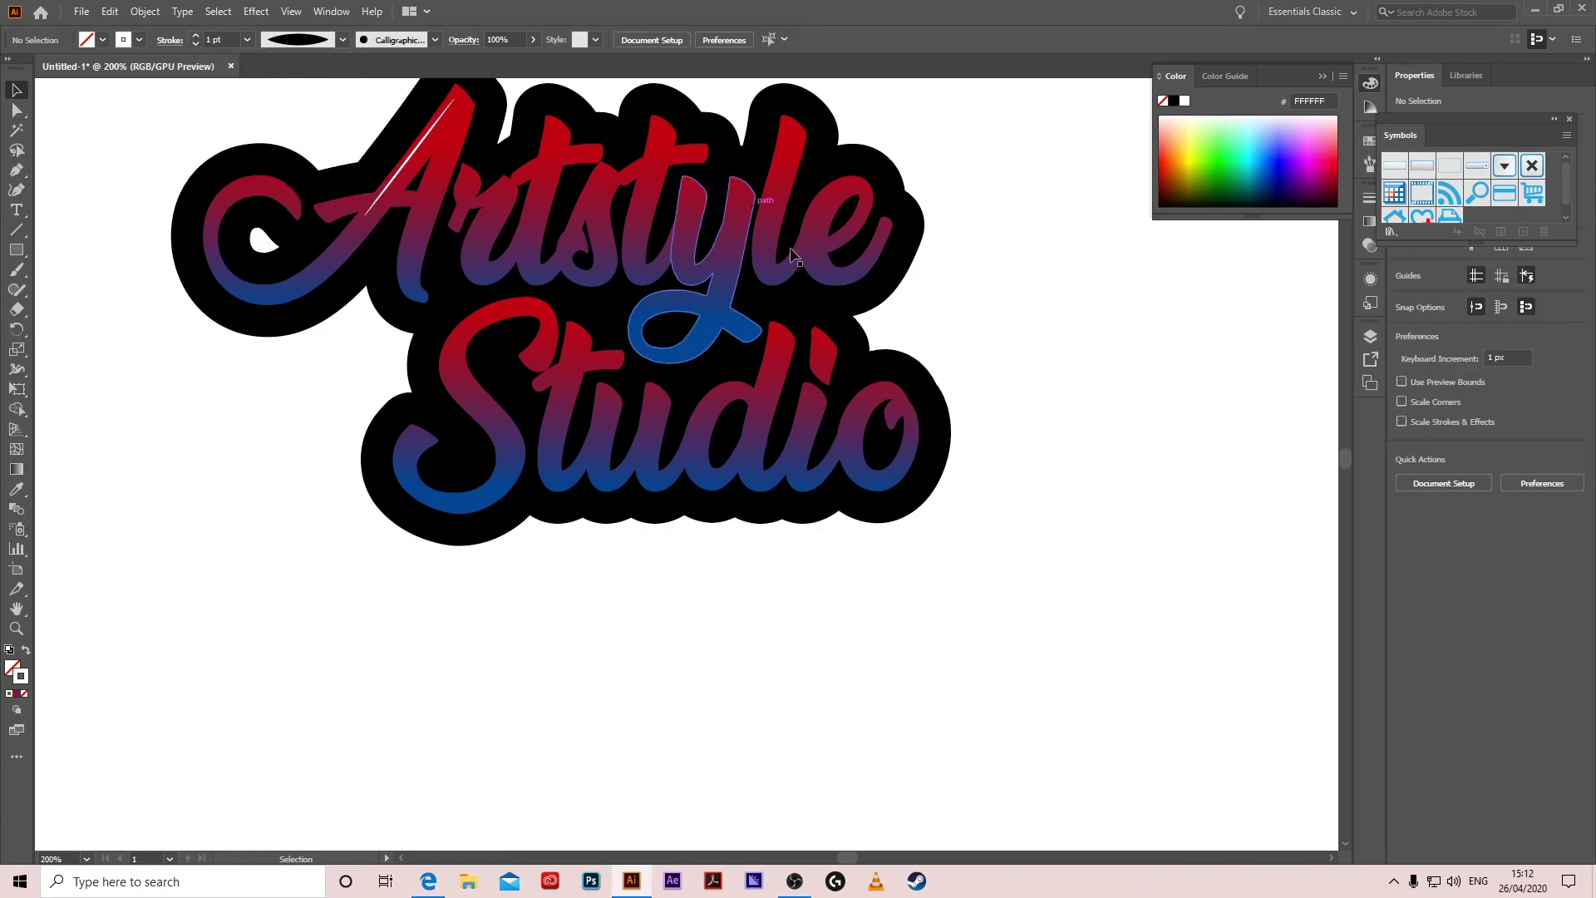
key(ctrl+minus)
drag(881, 326, 235, 301)
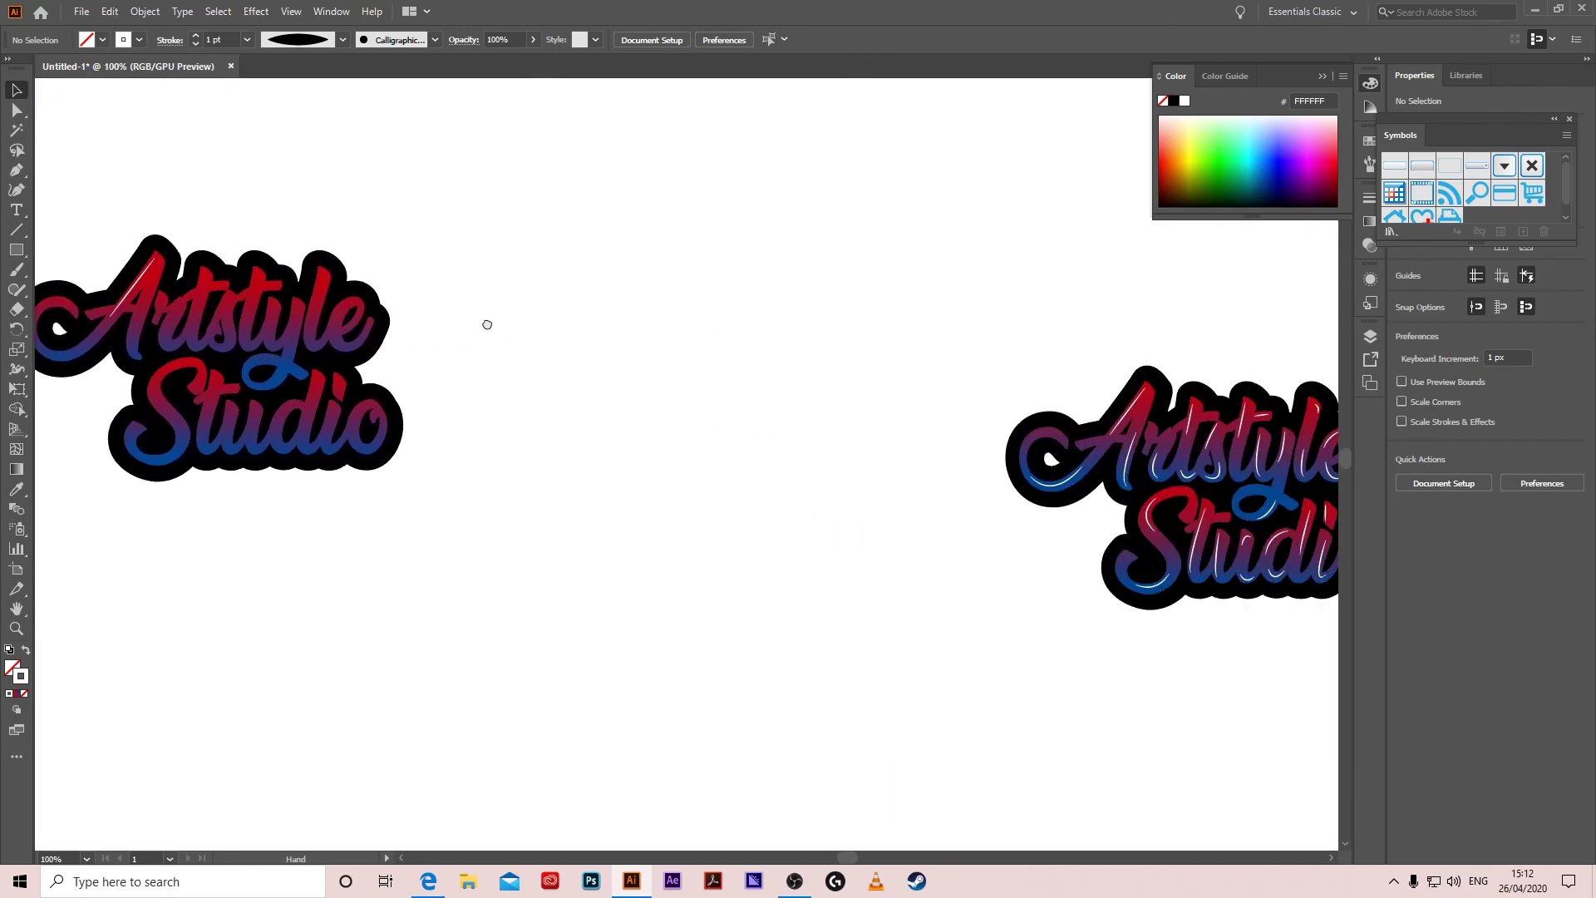